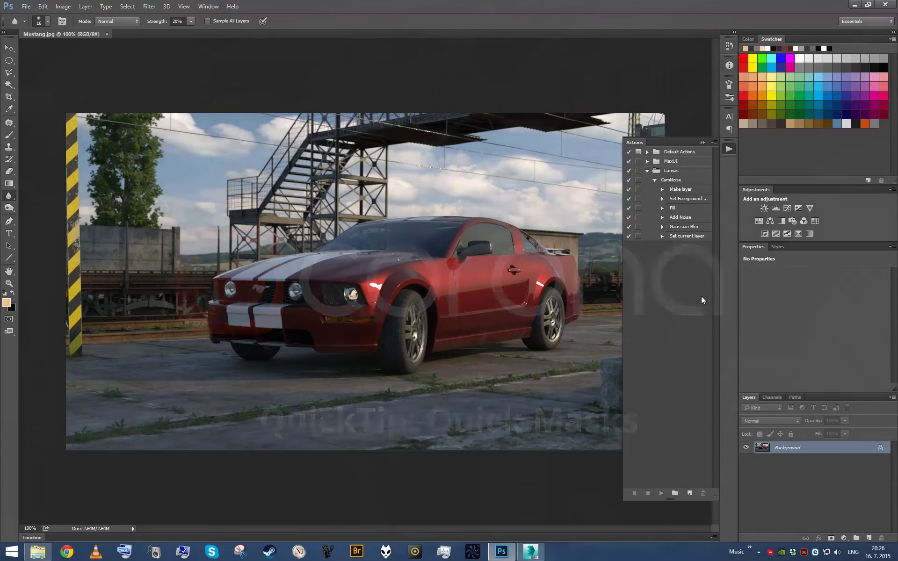
# Step: Collapse the Actions panel so the whole Mustang render shows, then bring 3ds Max forward
pyautogui.click(730, 151)
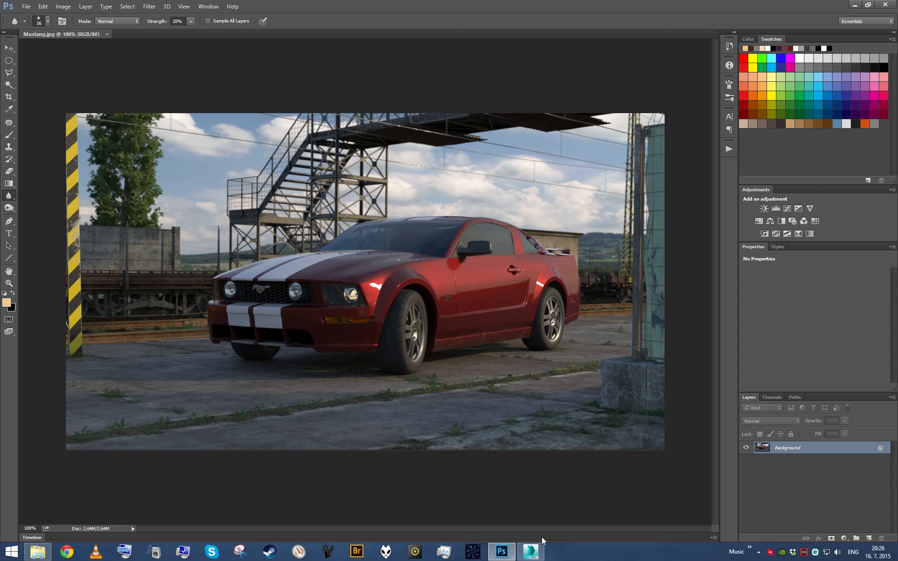
pyautogui.click(530, 551)
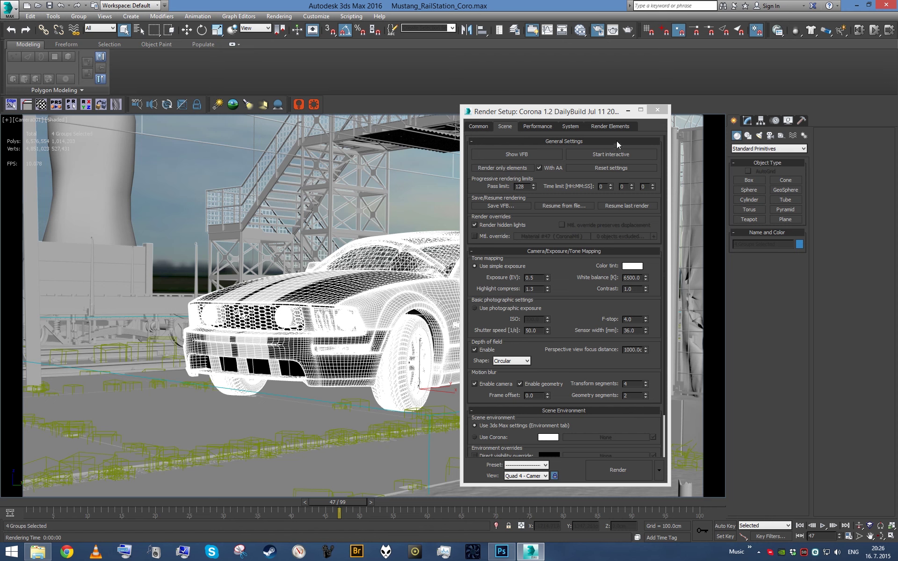
# Step: Add a CMasking_Mask render element in the Render Elements settings
pyautogui.click(613, 126)
pyautogui.click(507, 161)
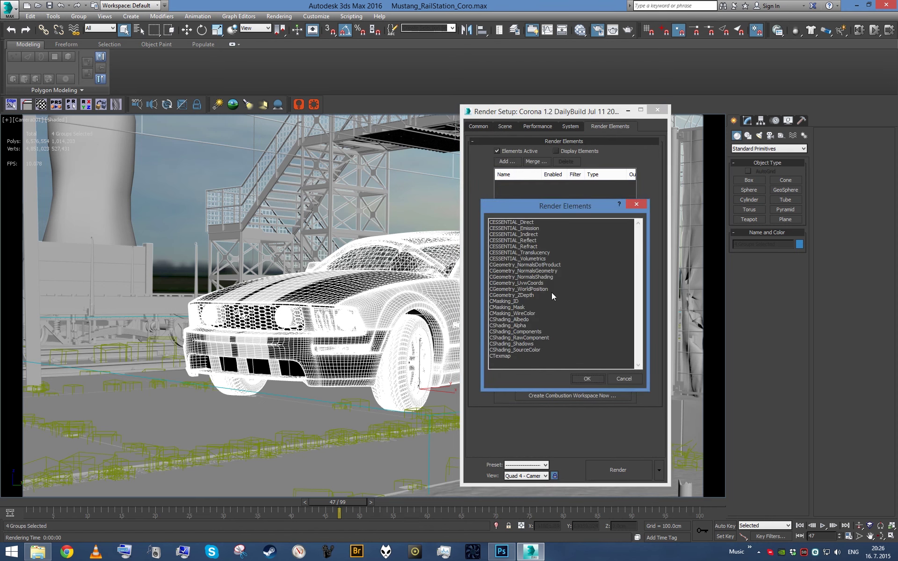
pyautogui.doubleClick(526, 308)
pyautogui.moveTo(490, 395); pyautogui.dragTo(475, 280)
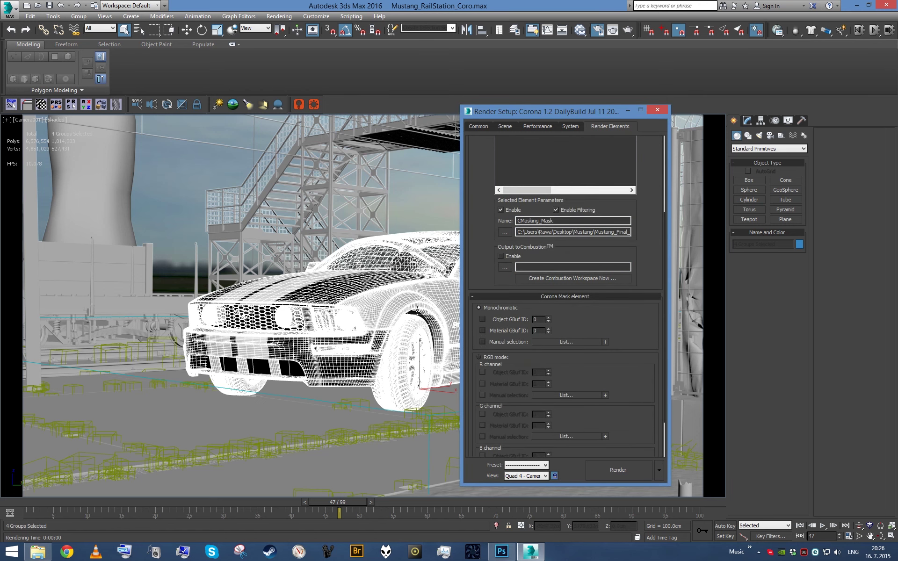
# Step: Check the car's Object Properties to confirm its G-Buffer ID is 30
pyautogui.rightClick(389, 290)
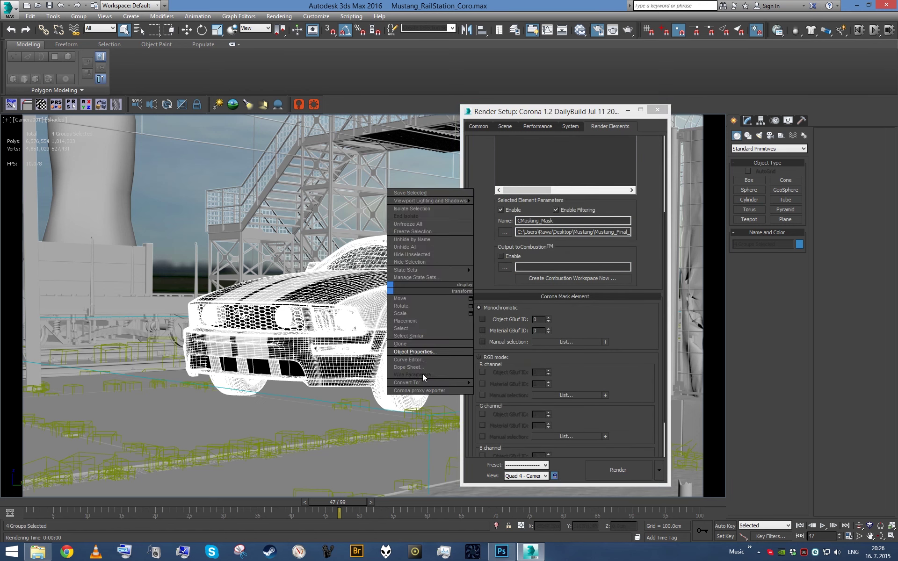
pyautogui.click(419, 352)
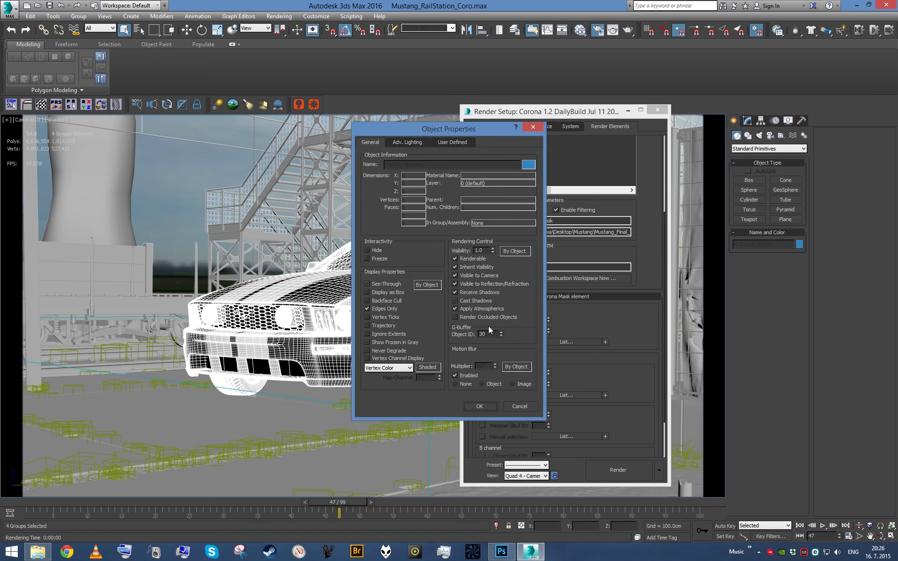
pyautogui.moveTo(470, 129); pyautogui.dragTo(230, 111)
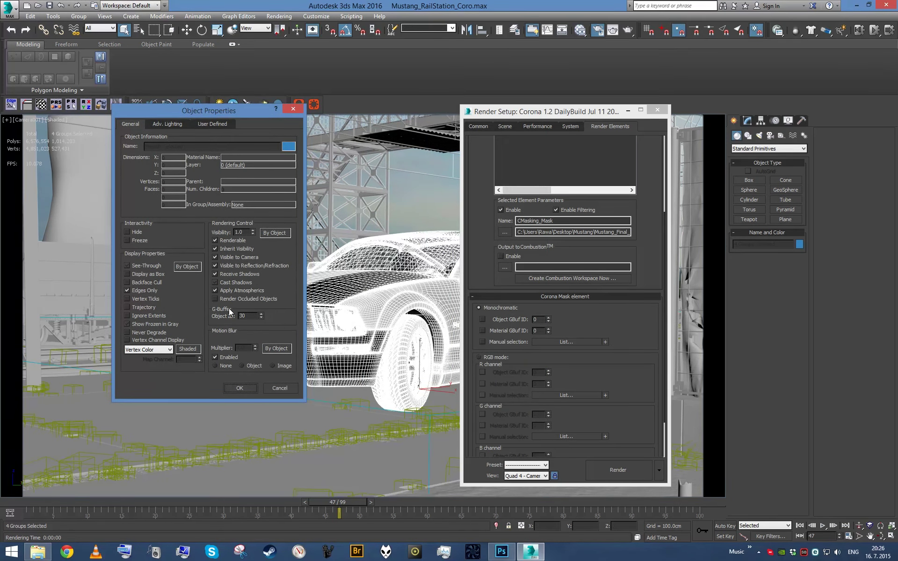
pyautogui.click(245, 388)
# Step: Enable the mask's Object GBuf ID option and set it to ID 30
pyautogui.click(482, 319)
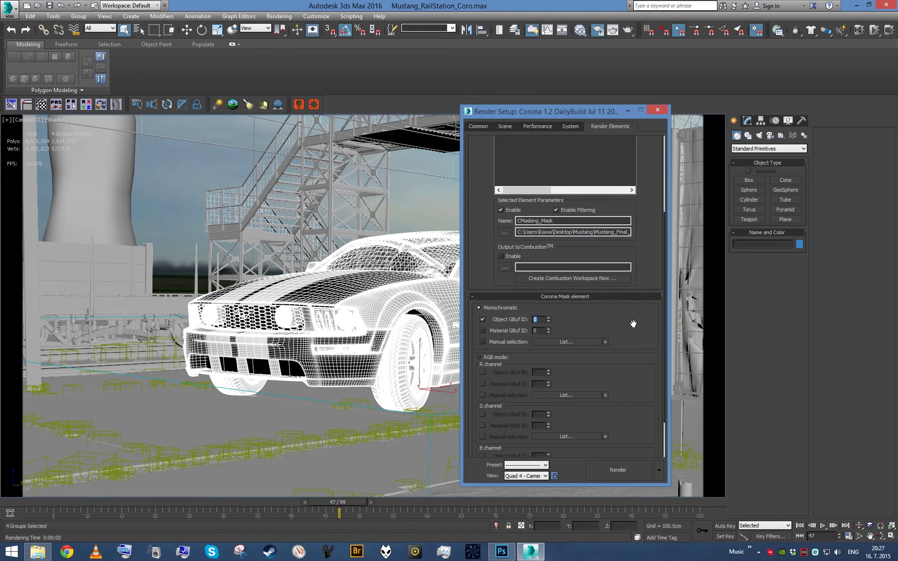
pyautogui.scroll(2, 633, 321)
pyautogui.doubleClick(539, 371)
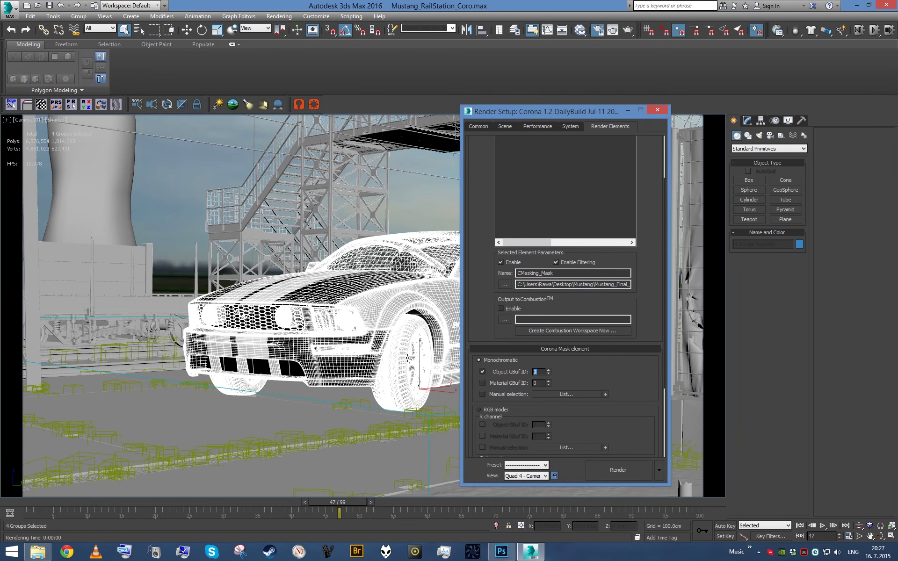
pyautogui.scroll(3, 483, 186)
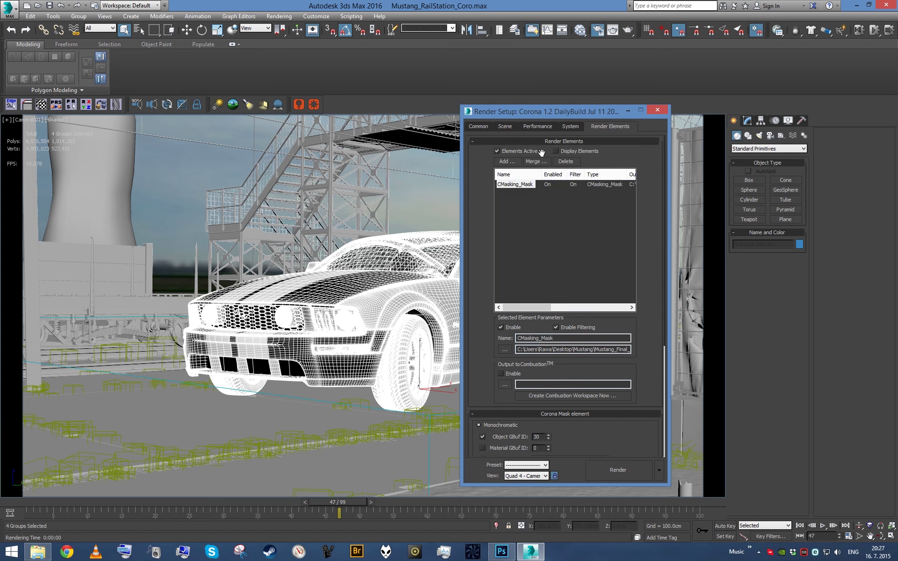
pyautogui.click(505, 127)
# Step: Render the scene, view the CMasking_Mask pass in the frame buffer, and cancel the render
pyautogui.click(510, 156)
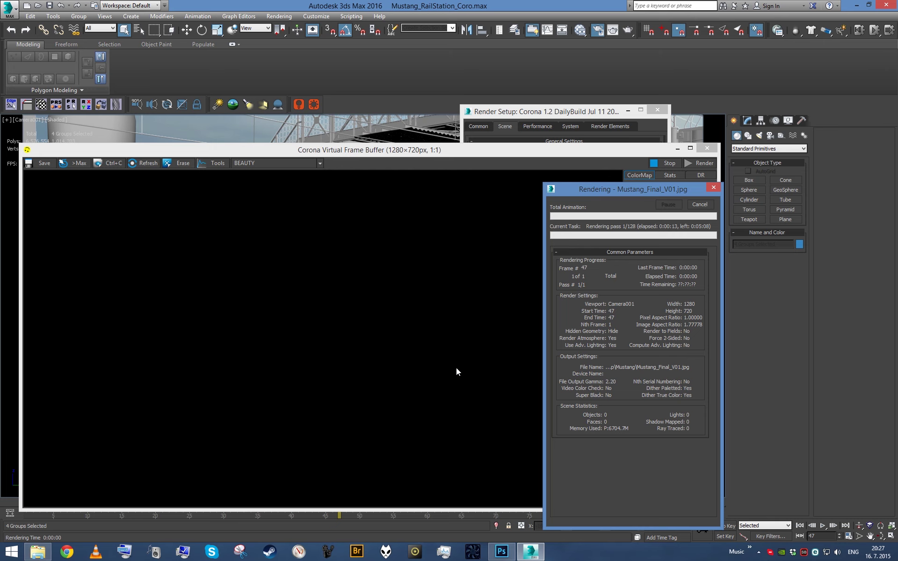
pyautogui.click(307, 165)
pyautogui.click(292, 188)
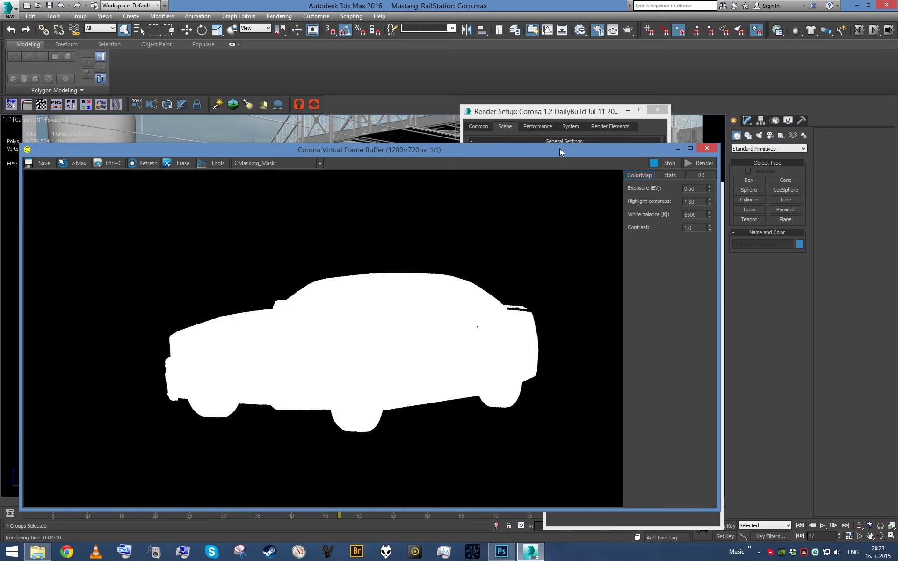
pyautogui.moveTo(559, 148); pyautogui.dragTo(555, 111)
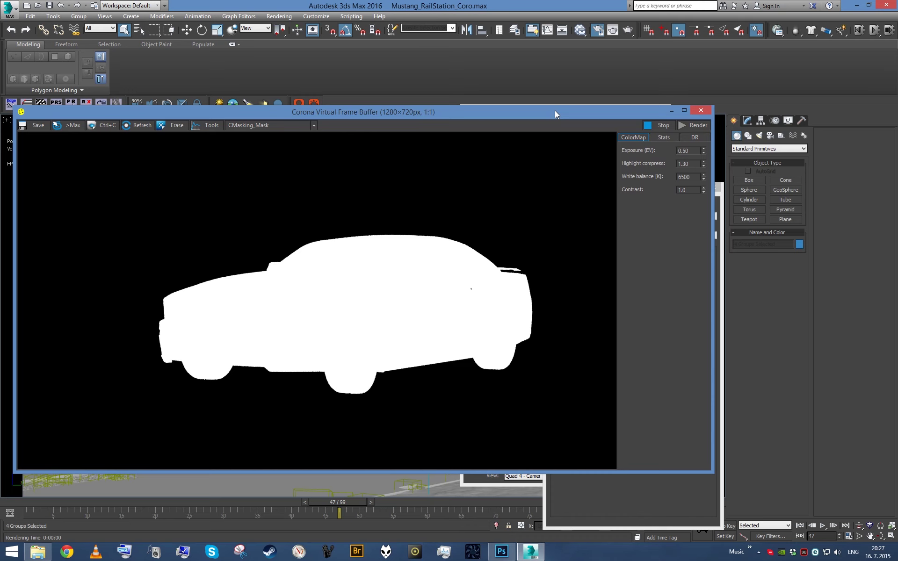
pyautogui.click(673, 479)
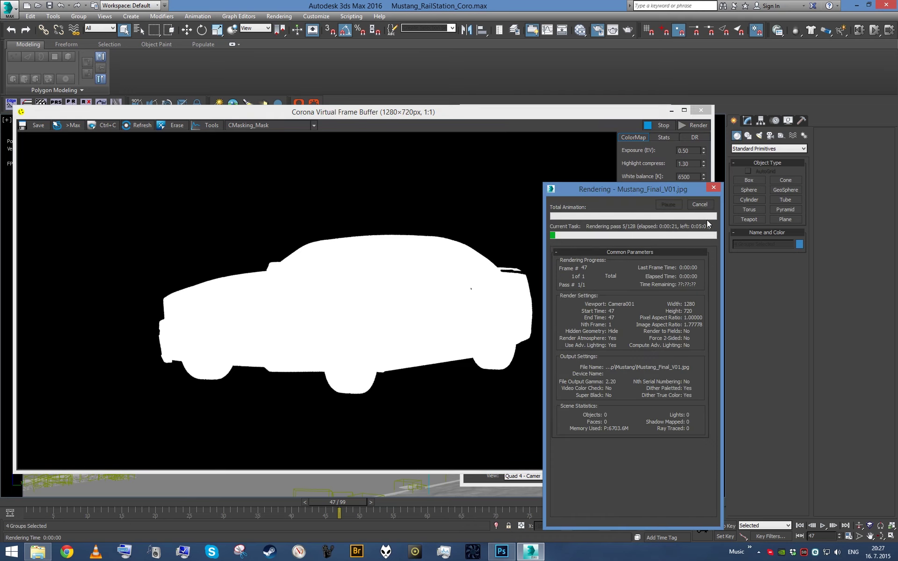
pyautogui.click(700, 205)
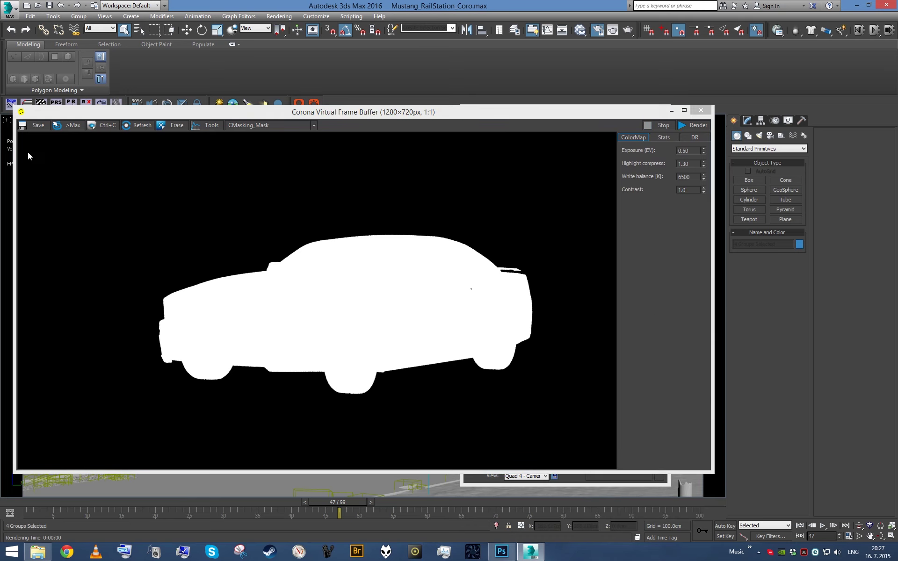
# Step: Save the displayed car mask as Car.jpg with the default JPEG options
pyautogui.click(39, 125)
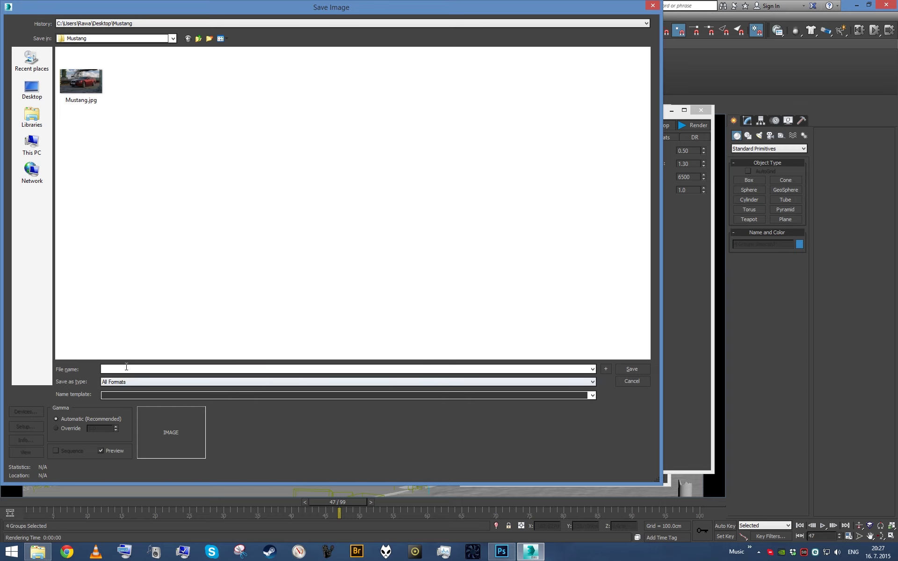
pyautogui.write('Car.jpg')
pyautogui.press('Return')
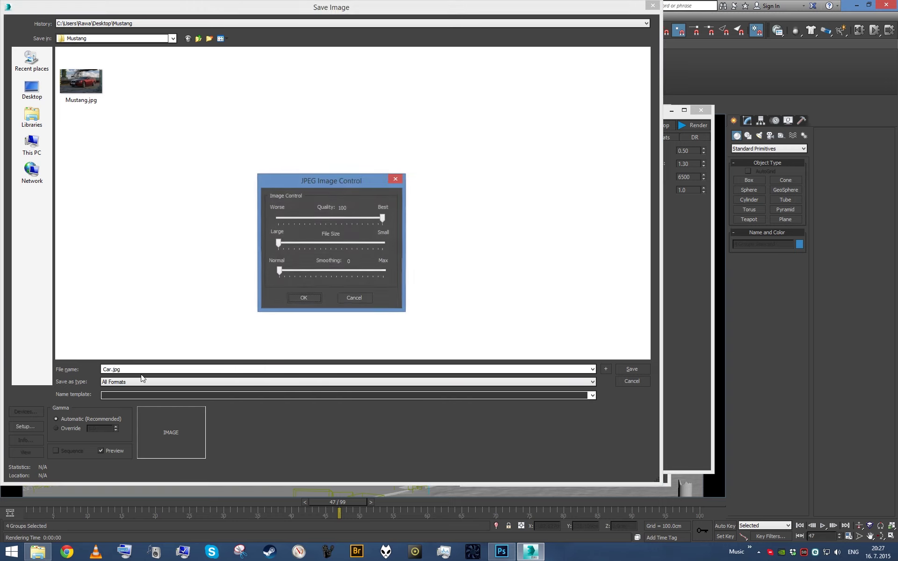
pyautogui.press('Return')
pyautogui.click(39, 552)
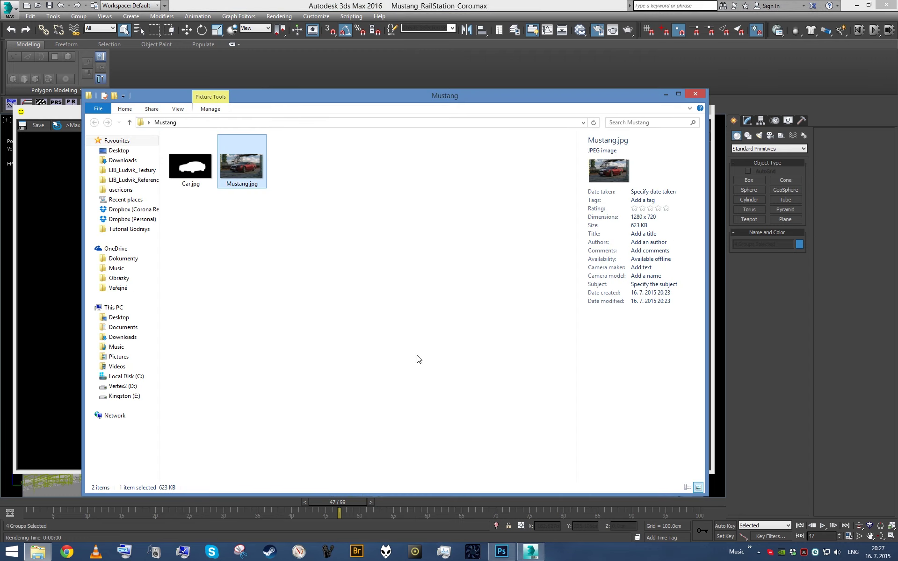
# Step: Open Car.jpg in Photoshop and paste its car mask into a new Alpha 1 channel of Mustang.jpg
pyautogui.click(271, 311)
pyautogui.moveTo(191, 167); pyautogui.dragTo(290, 35)
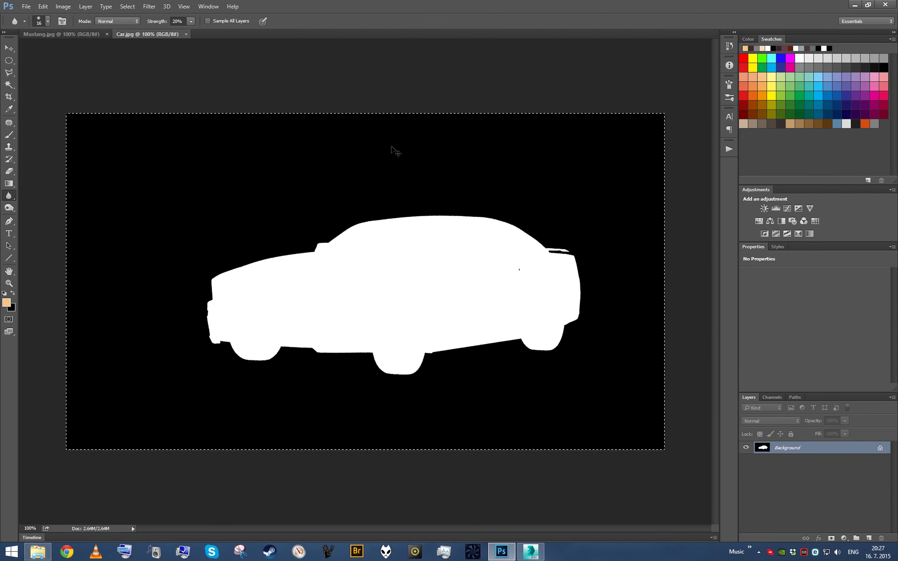
pyautogui.click(61, 34)
pyautogui.click(771, 396)
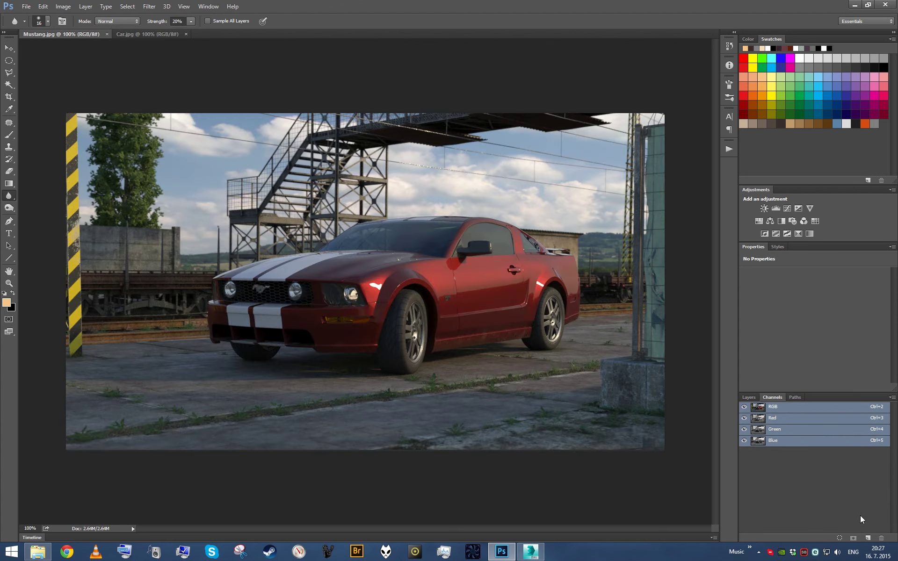
pyautogui.click(867, 538)
pyautogui.hotkey('ctrl', 'v')
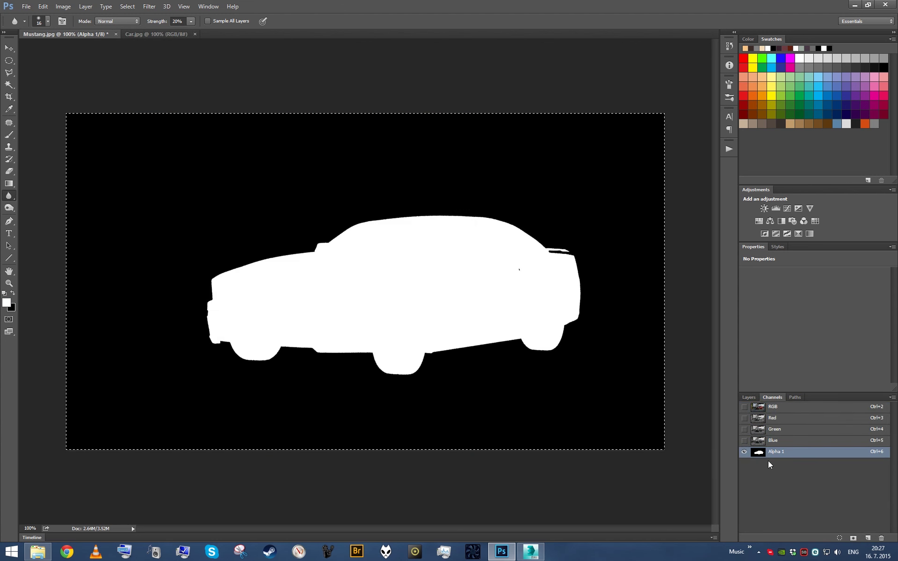
pyautogui.click(748, 397)
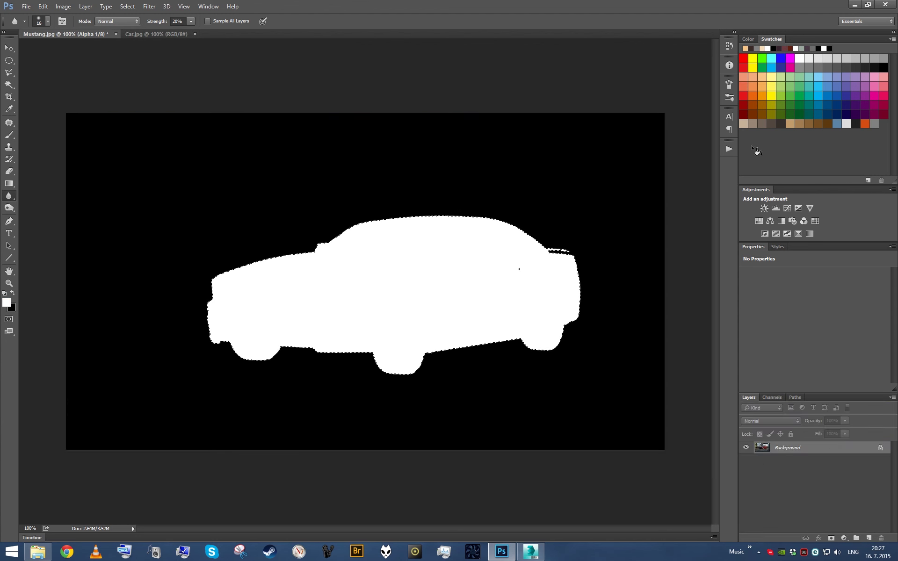
# Step: Add a car-masked Brightness/Contrast layer at brightness 45, contrast 59, with Alpha 1 hidden
pyautogui.click(763, 209)
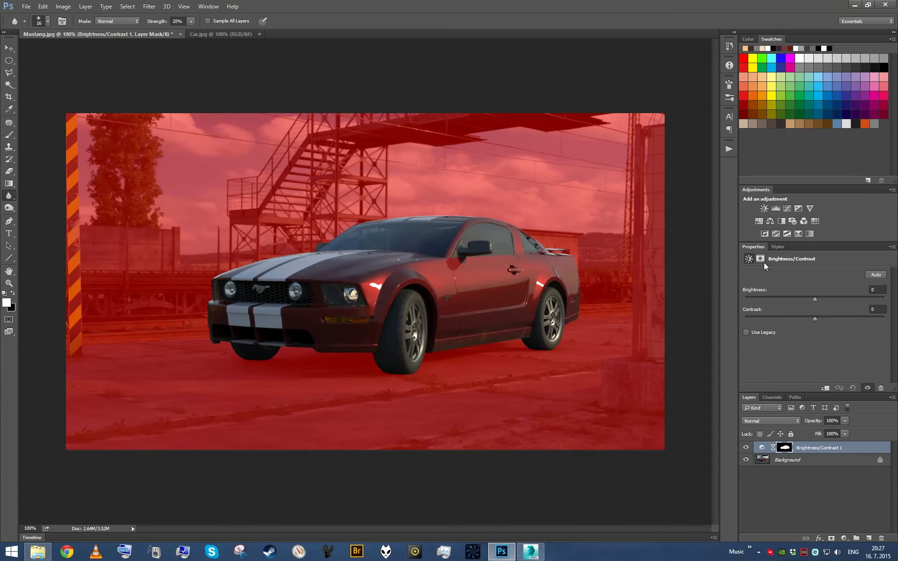
pyautogui.click(771, 397)
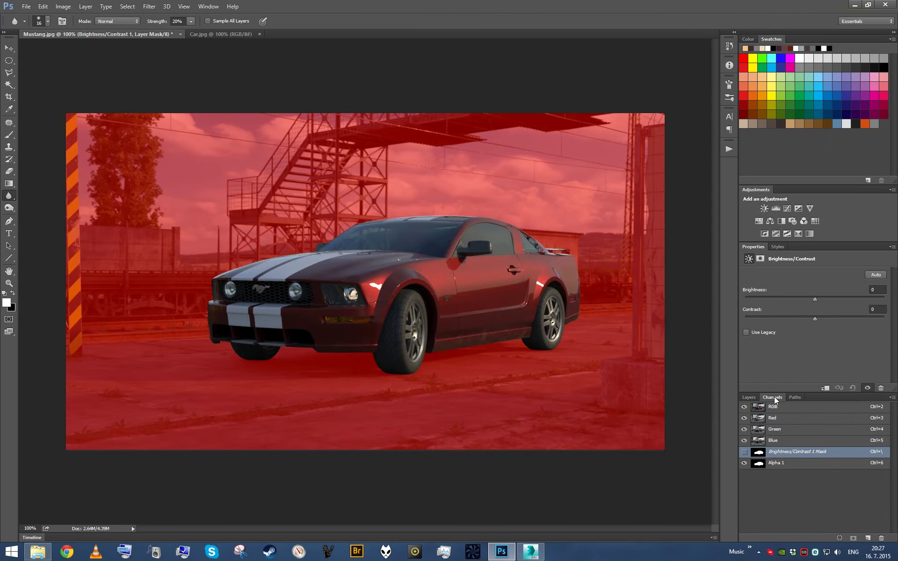
pyautogui.click(785, 407)
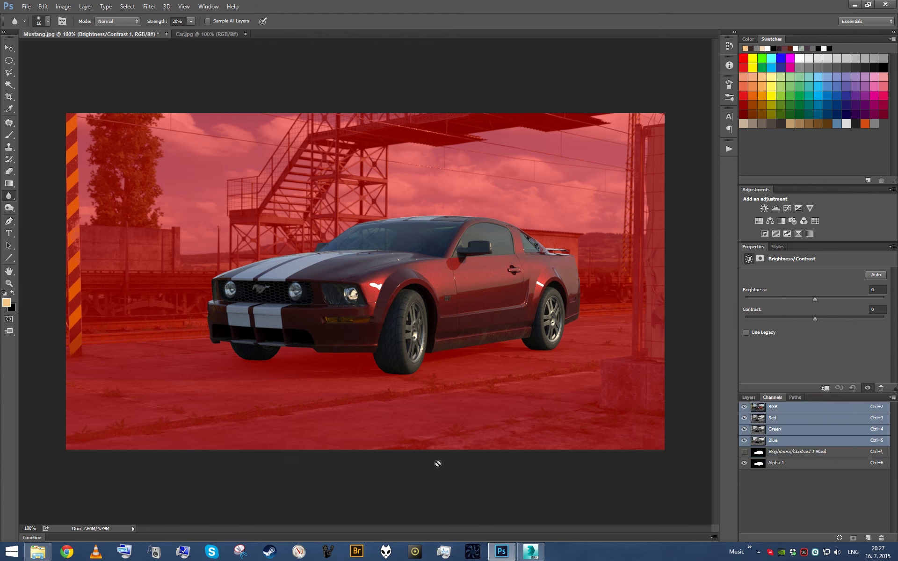
pyautogui.click(743, 463)
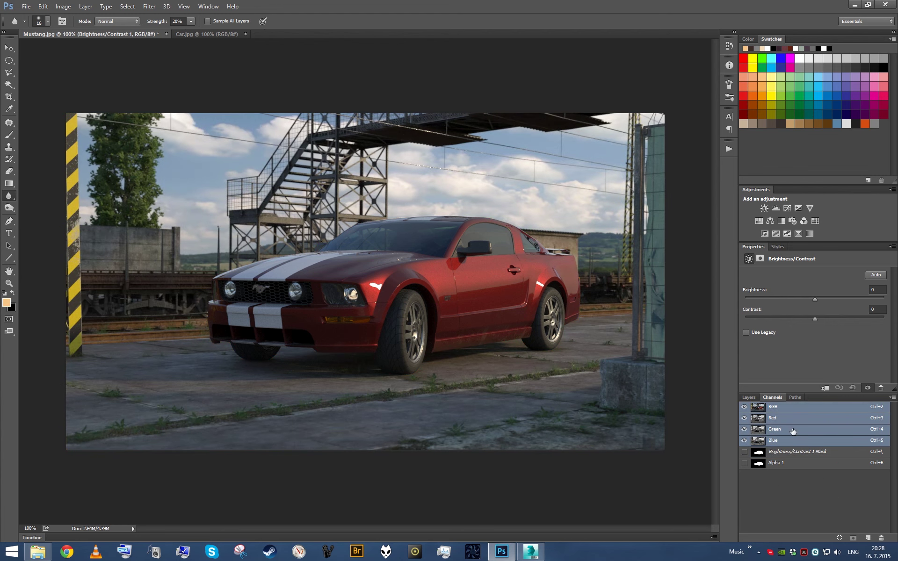
pyautogui.click(748, 397)
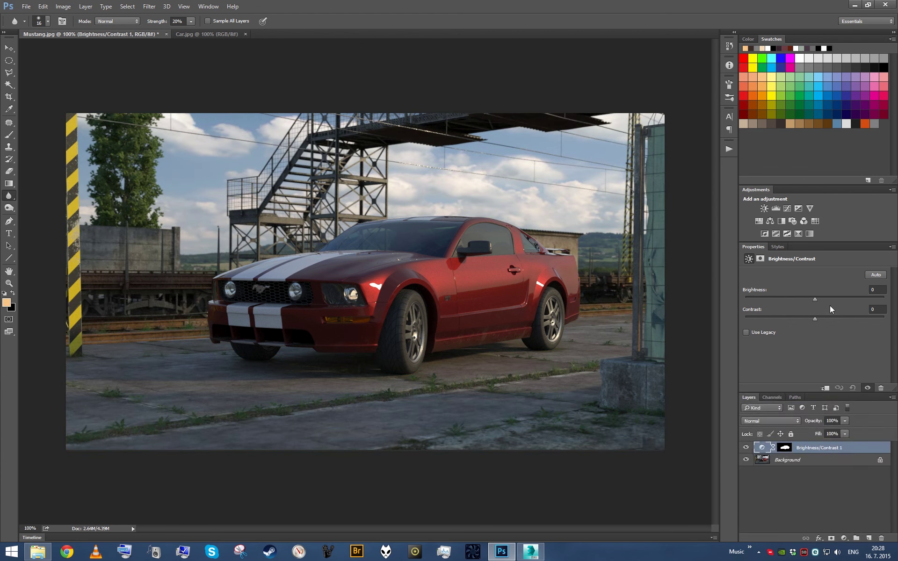
pyautogui.moveTo(815, 300)
pyautogui.mouseDown()
pyautogui.moveTo(859, 321)
pyautogui.moveTo(832, 301)
pyautogui.mouseUp()
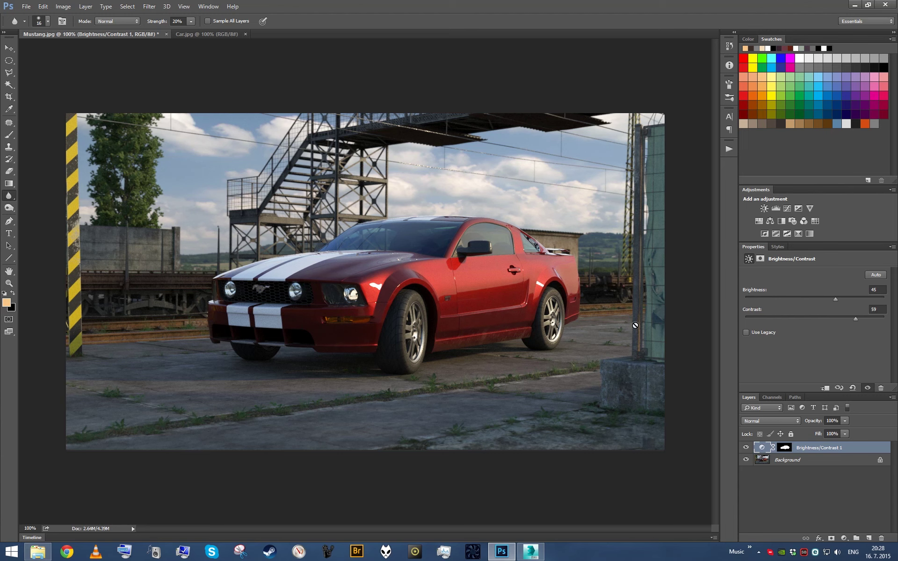
pyautogui.click(530, 552)
# Step: Close the Corona frame buffer and inspect the cooling tower's object properties without changes
pyautogui.click(707, 111)
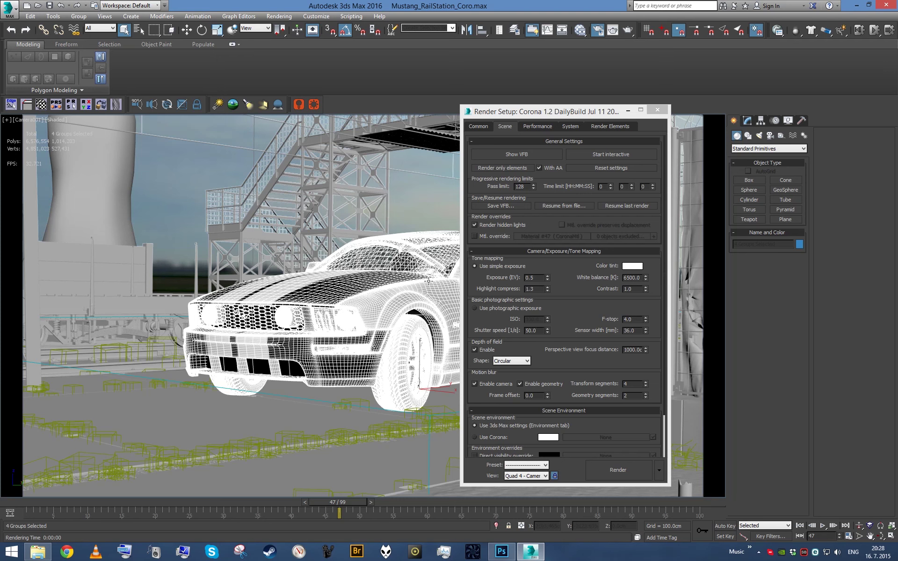
pyautogui.click(121, 197)
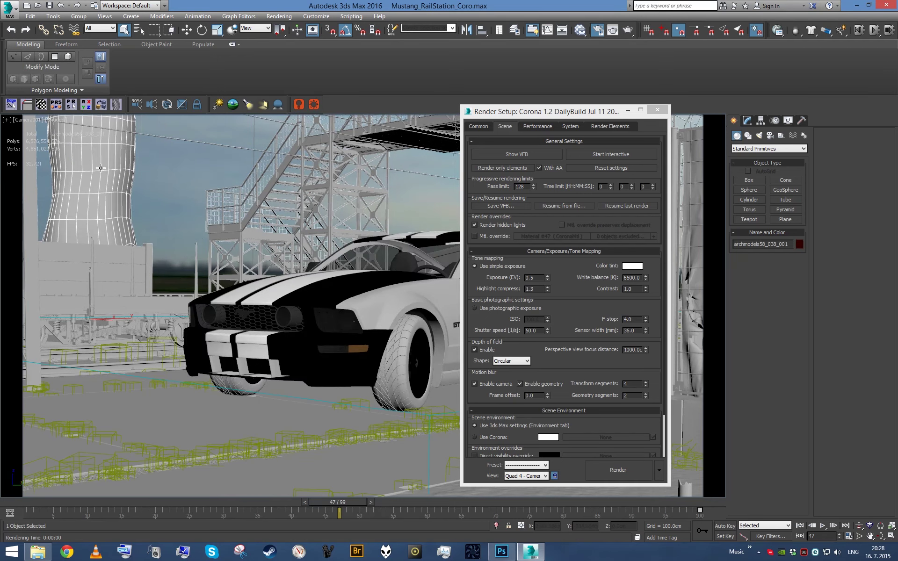
pyautogui.click(403, 321)
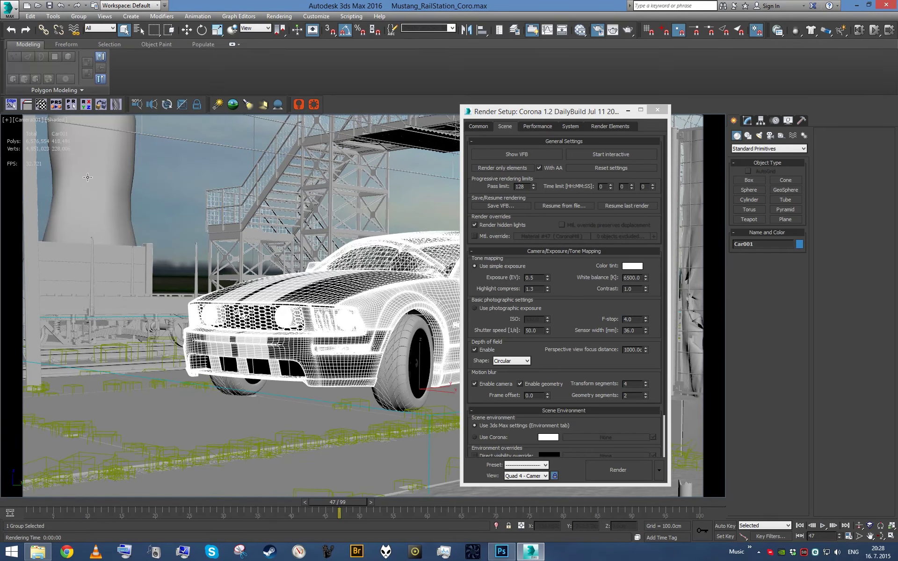
pyautogui.rightClick(86, 177)
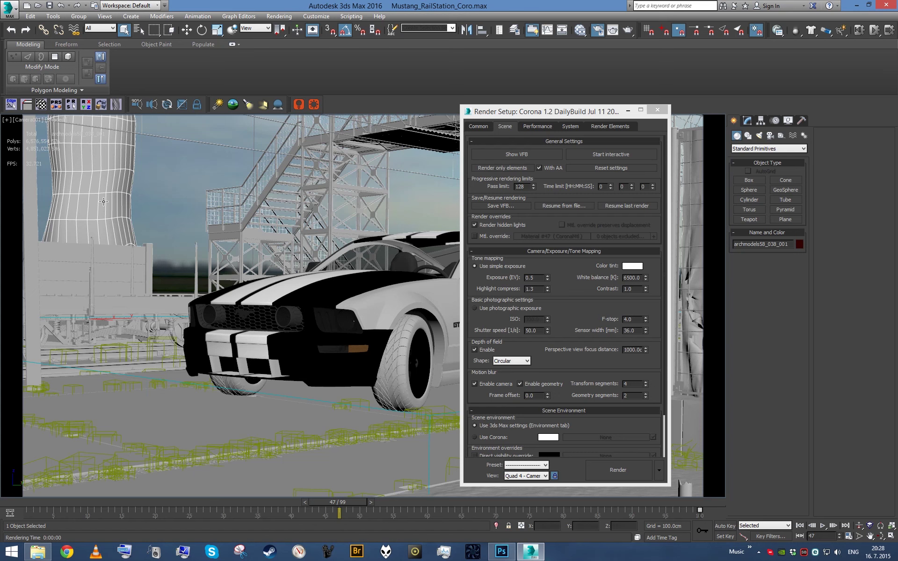
pyautogui.rightClick(85, 199)
pyautogui.click(150, 261)
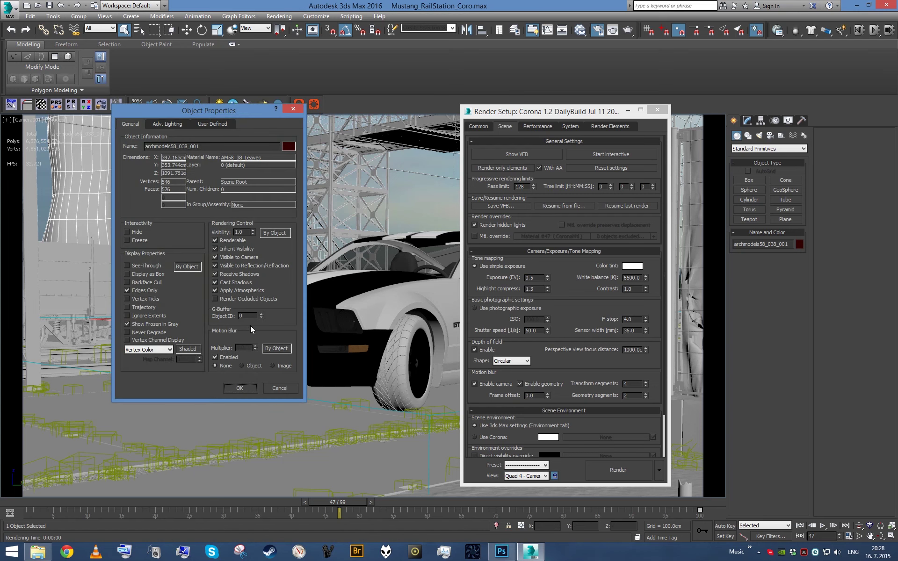
pyautogui.click(246, 390)
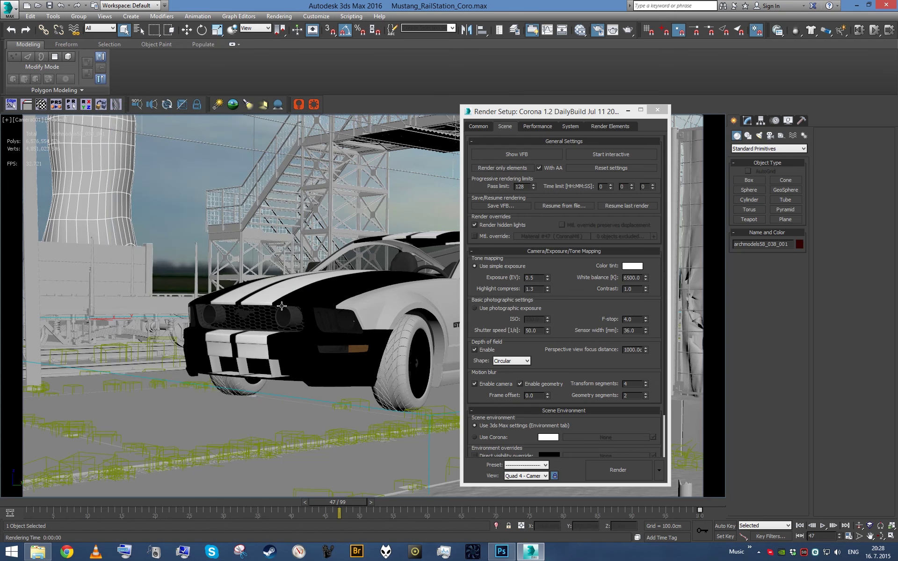
# Step: Set the train wagon Vagon001's G-Buffer Object ID to 32
pyautogui.click(149, 309)
pyautogui.rightClick(138, 306)
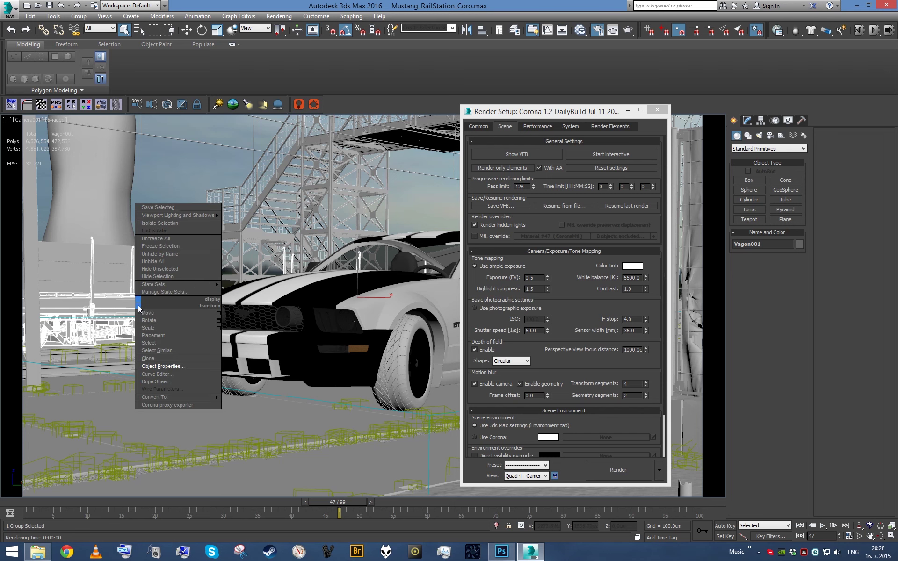
pyautogui.click(157, 366)
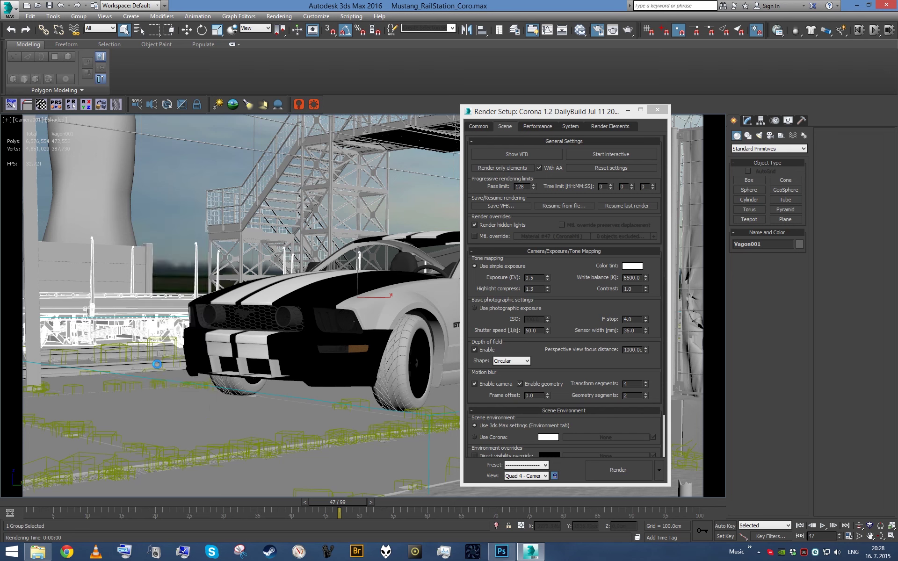
pyautogui.doubleClick(241, 316)
pyautogui.write('32')
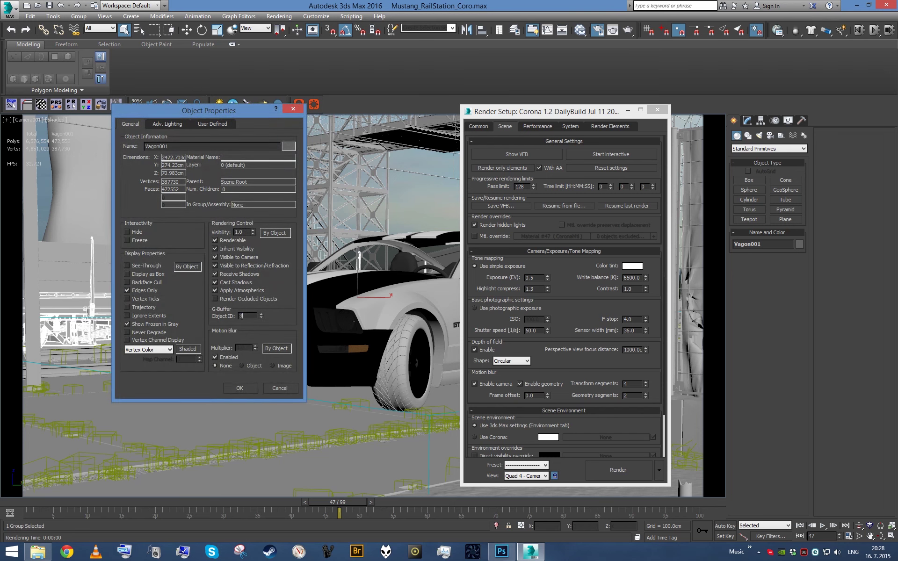
pyautogui.click(243, 388)
# Step: Switch CMasking_Mask to RGB mode with object-ID matching on the red, green and blue channels
pyautogui.click(609, 127)
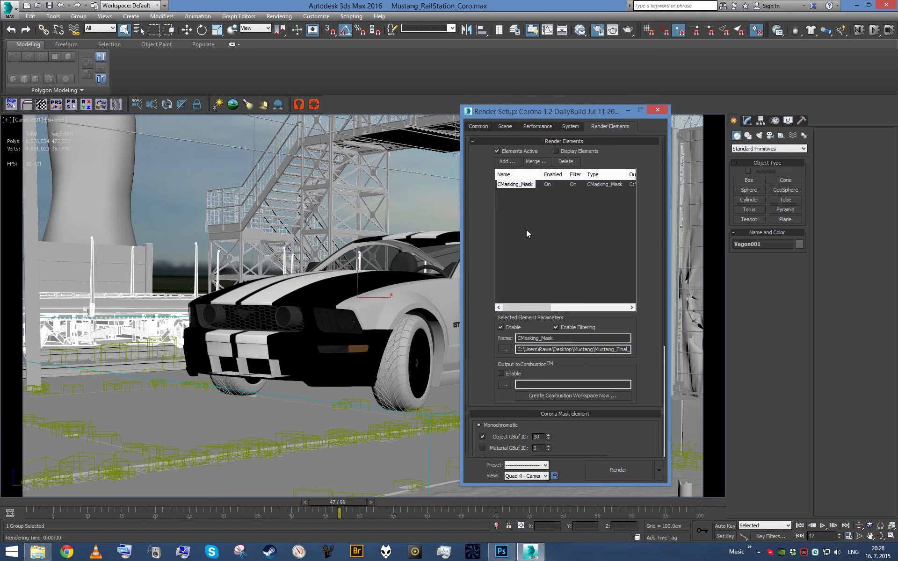
pyautogui.scroll(-5, 486, 240)
pyautogui.click(490, 308)
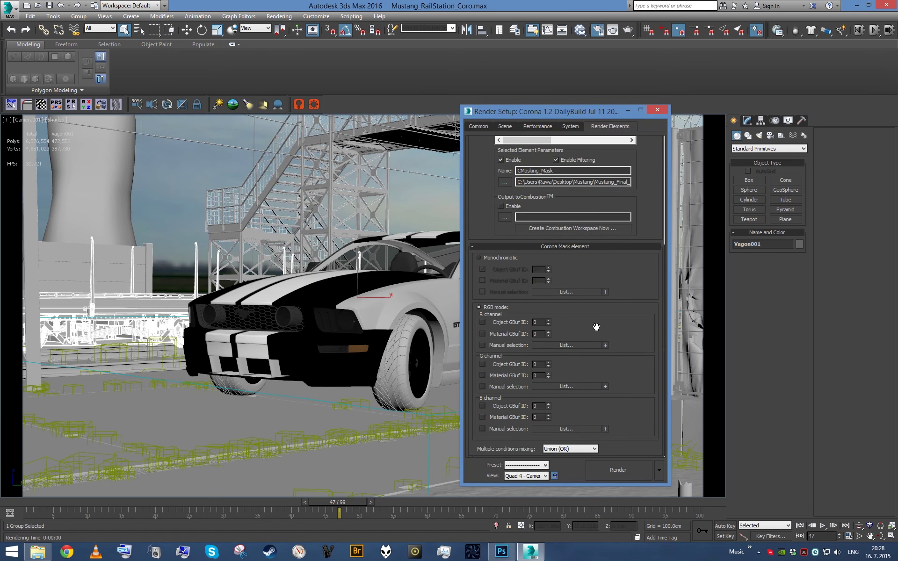
pyautogui.click(482, 362)
pyautogui.click(482, 404)
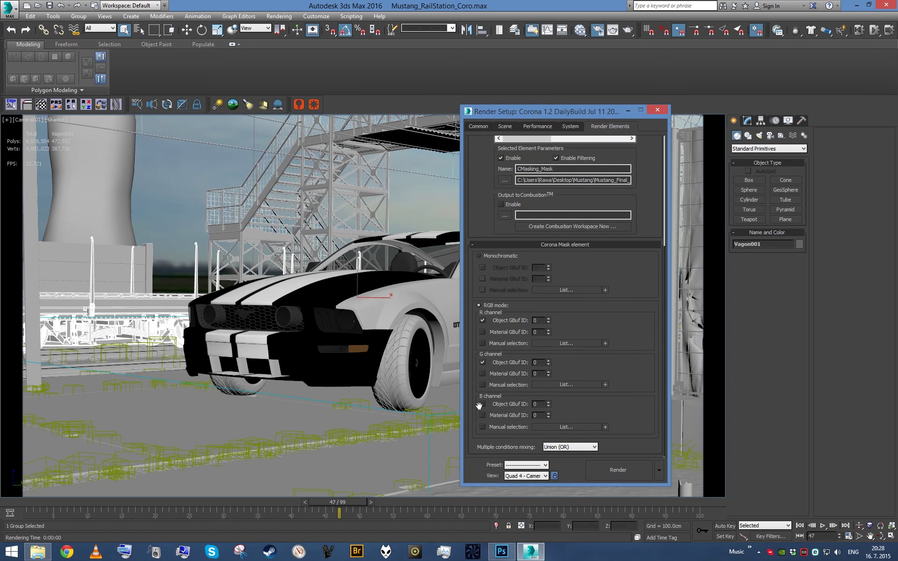
pyautogui.doubleClick(538, 320)
pyautogui.write('30')
pyautogui.write('31')
pyautogui.click(504, 126)
# Step: Render only the mask elements, stop early, and save the result as RGBMasks.jpg
pyautogui.click(515, 170)
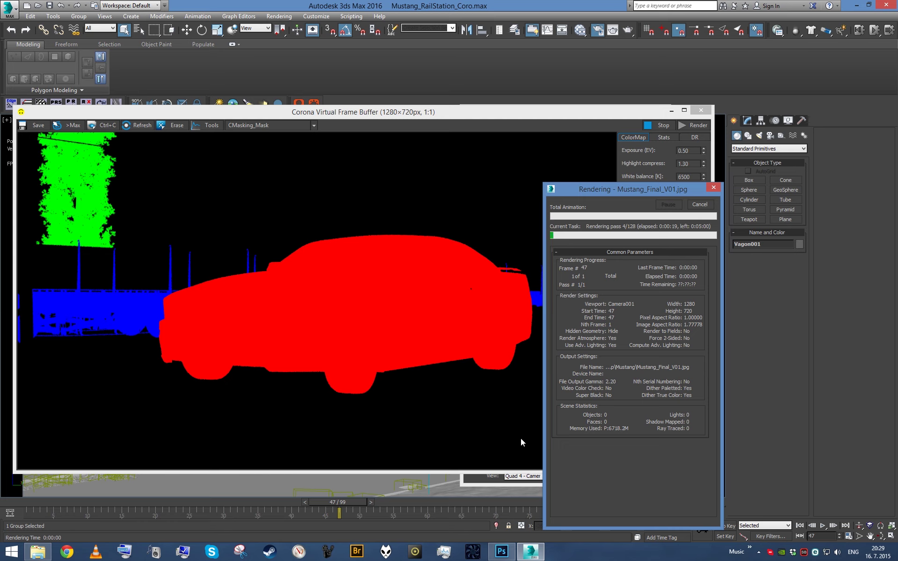
pyautogui.click(699, 204)
pyautogui.click(35, 125)
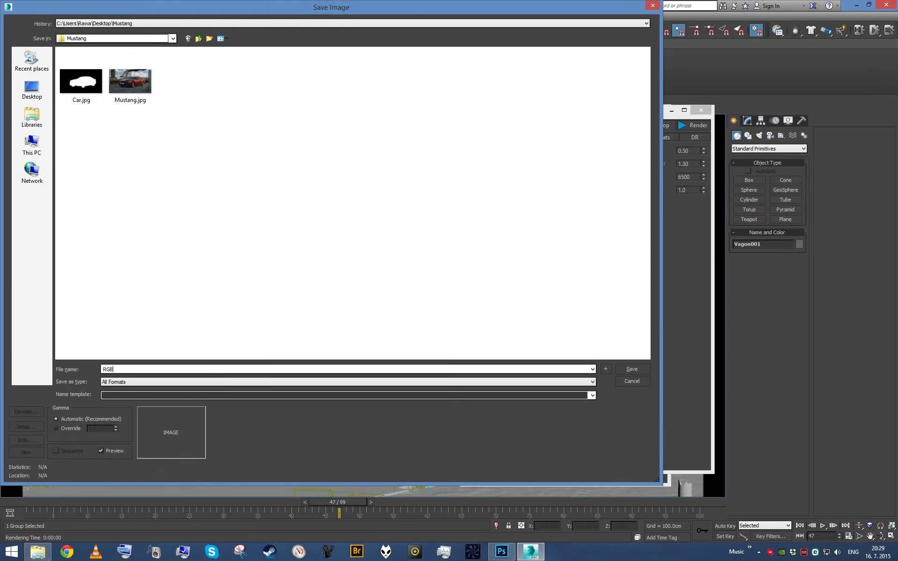
pyautogui.write('RGBMasks.jpg')
pyautogui.press('Return')
pyautogui.press('Return')
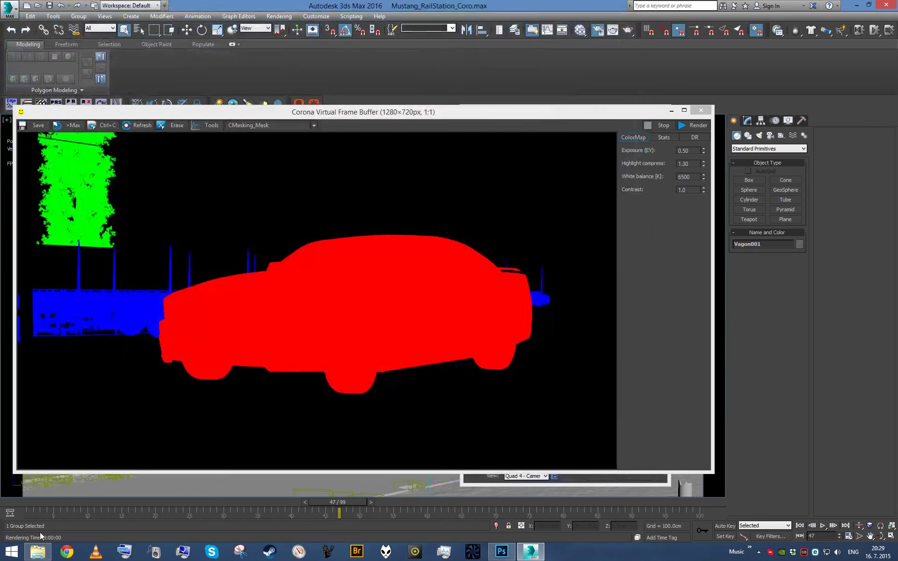
pyautogui.click(38, 551)
pyautogui.moveTo(307, 167); pyautogui.dragTo(330, 42)
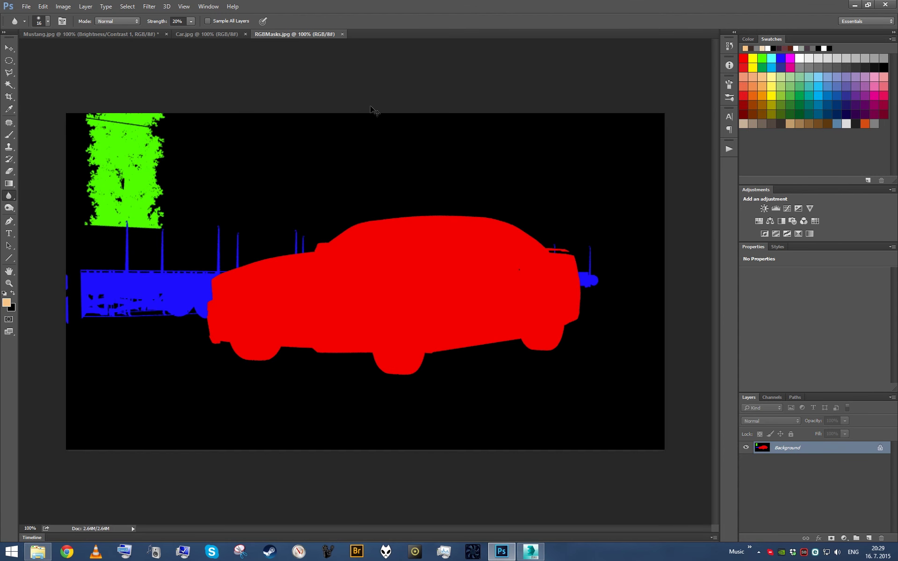
# Step: Paste the full RGB mask image into a new layer in Mustang.jpg
pyautogui.hotkey('ctrl', 'a')
pyautogui.click(86, 38)
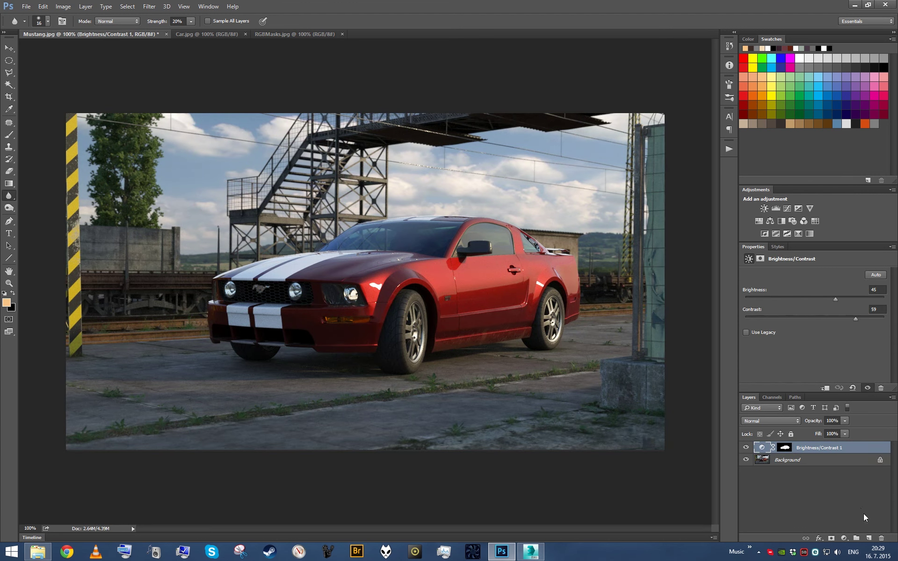
pyautogui.click(868, 538)
pyautogui.hotkey('ctrl', 'v')
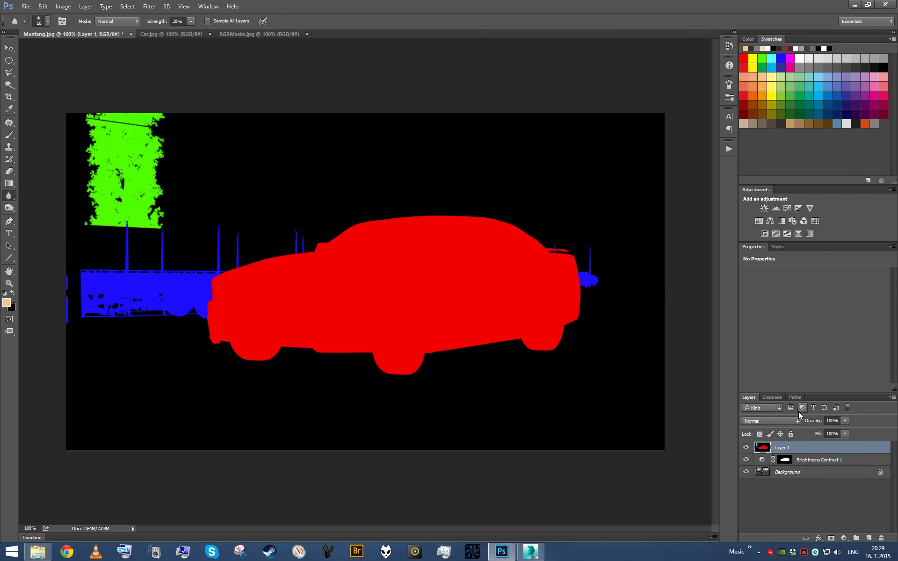
# Step: Load the blue channel of the mask as the wagon selection
pyautogui.click(772, 397)
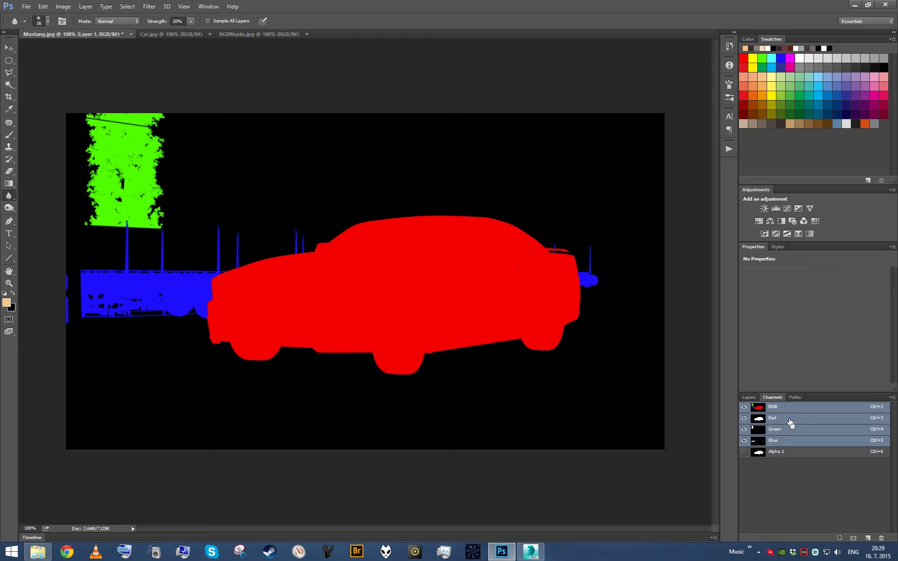
pyautogui.keyDown('ctrl'); pyautogui.click(783, 420); pyautogui.keyUp('ctrl')
pyautogui.click(749, 397)
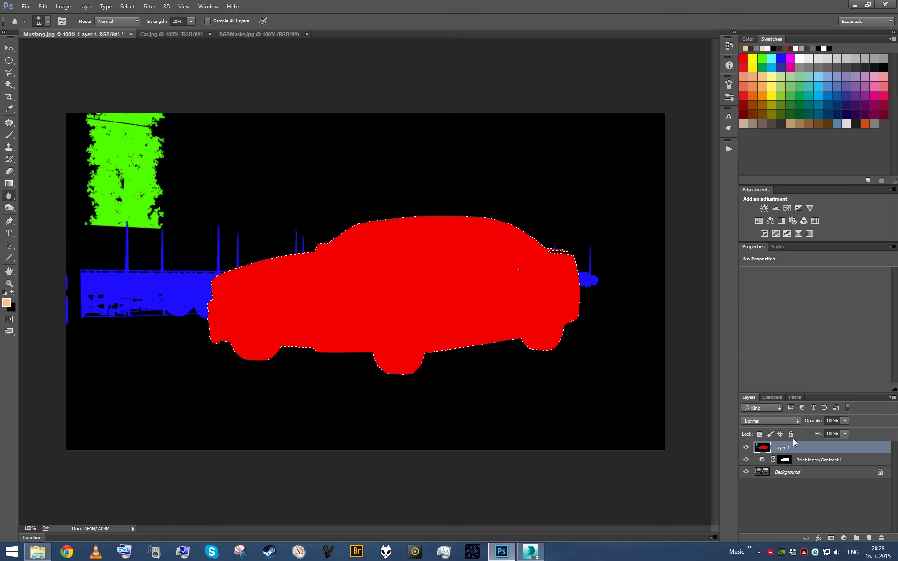
pyautogui.click(770, 397)
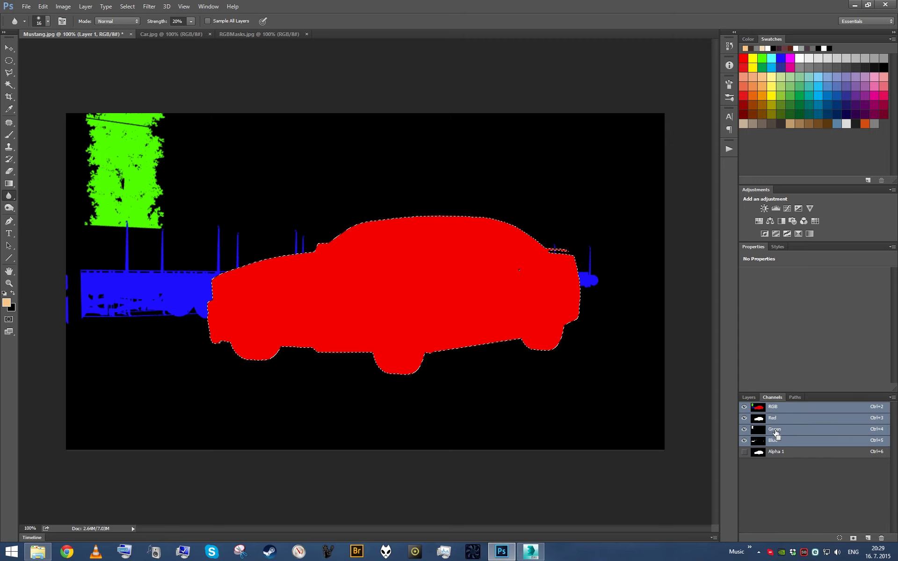
pyautogui.keyDown('ctrl'); pyautogui.click(758, 429); pyautogui.keyUp('ctrl')
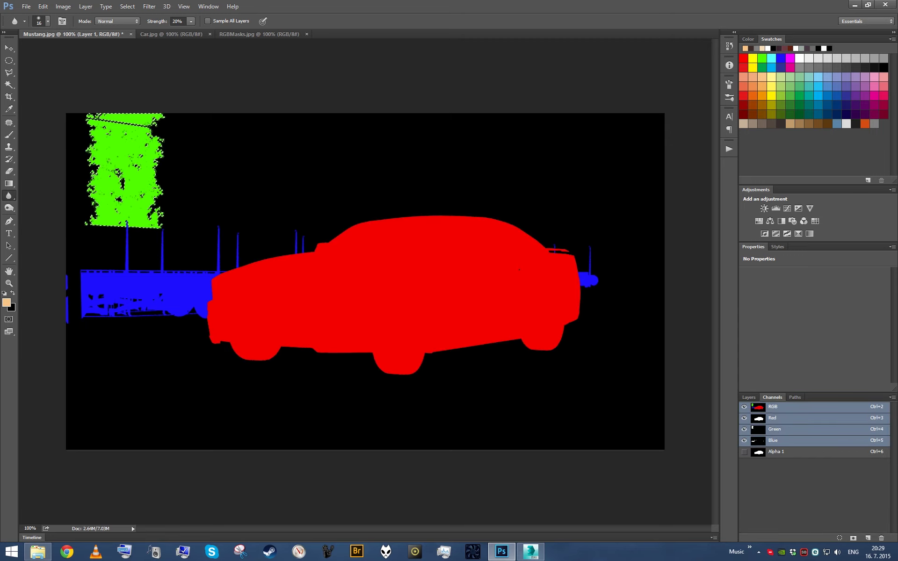
pyautogui.keyDown('ctrl'); pyautogui.click(778, 442); pyautogui.keyUp('ctrl')
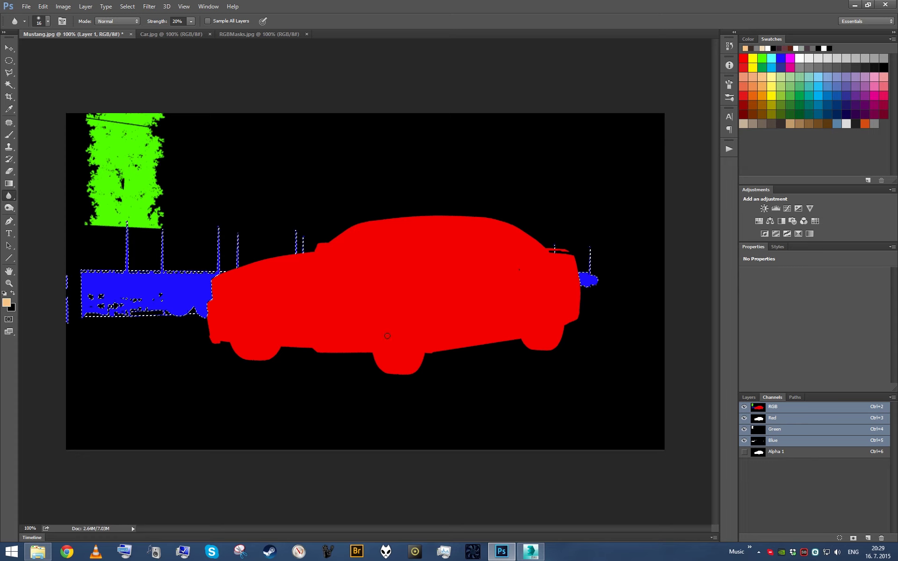
pyautogui.press('F7')
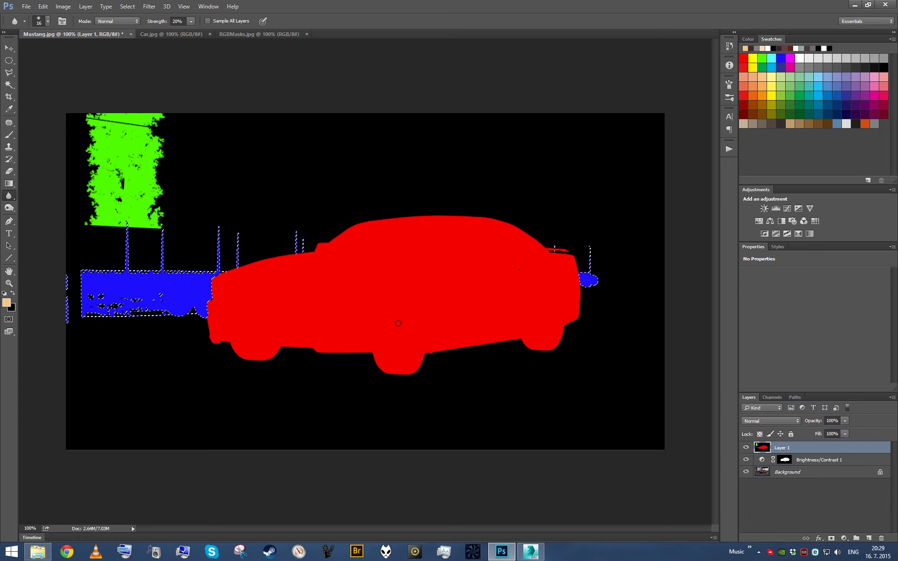
# Step: Add a wagon-masked Hue/Saturation layer at Hue +14, Saturation -14, Lightness -2, hiding Layer 1
pyautogui.click(760, 222)
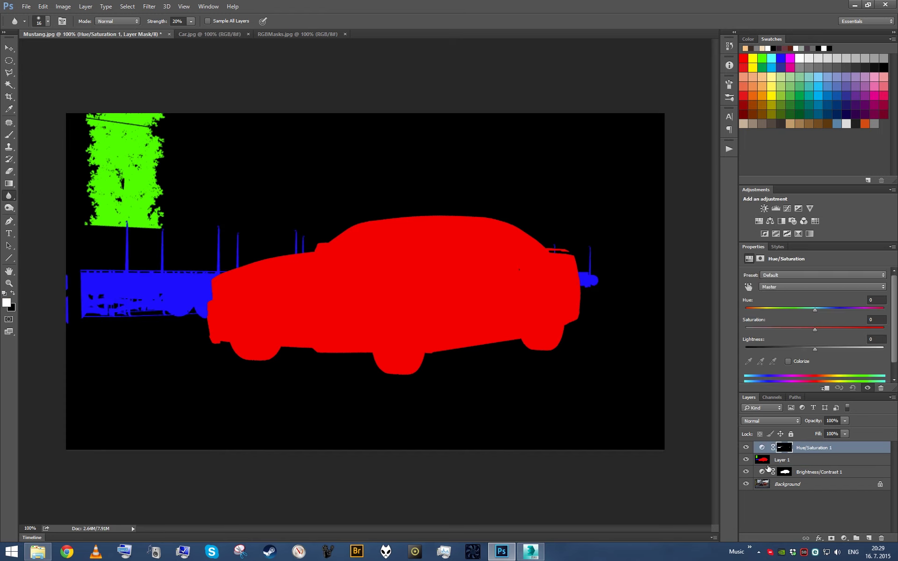
pyautogui.click(746, 460)
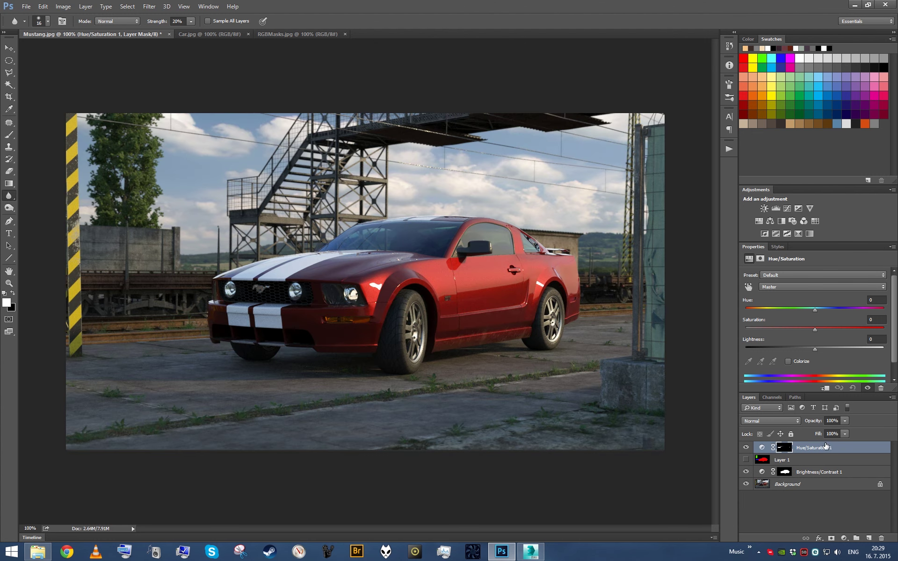
pyautogui.moveTo(815, 327); pyautogui.dragTo(857, 330)
pyautogui.moveTo(812, 350)
pyautogui.mouseDown()
pyautogui.moveTo(844, 349)
pyautogui.moveTo(807, 346)
pyautogui.mouseUp()
pyautogui.moveTo(813, 310)
pyautogui.mouseDown()
pyautogui.moveTo(800, 309)
pyautogui.moveTo(824, 312)
pyautogui.mouseUp()
pyautogui.keyDown('alt'); pyautogui.scroll(5, 324, 143); pyautogui.keyUp('alt')
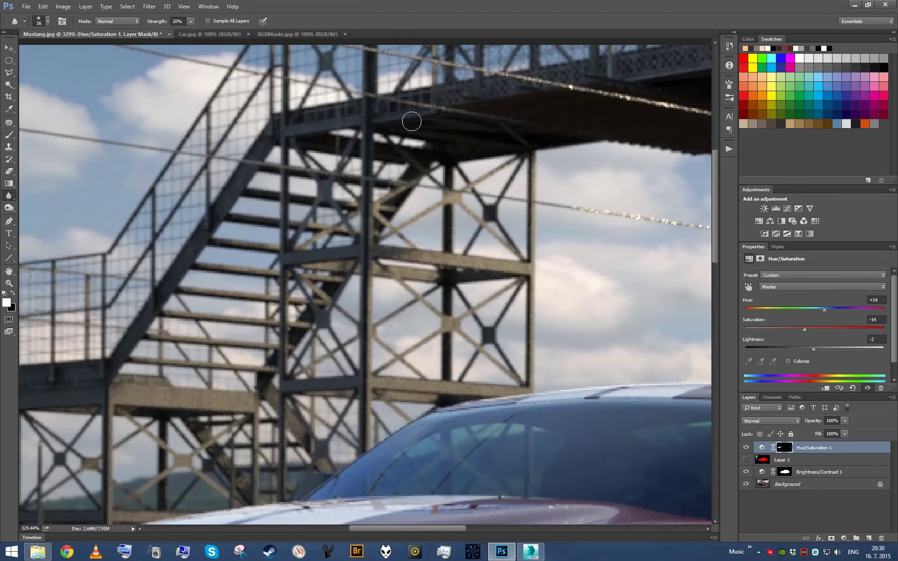
pyautogui.keyDown('alt'); pyautogui.scroll(-4, 411, 121); pyautogui.keyUp('alt')
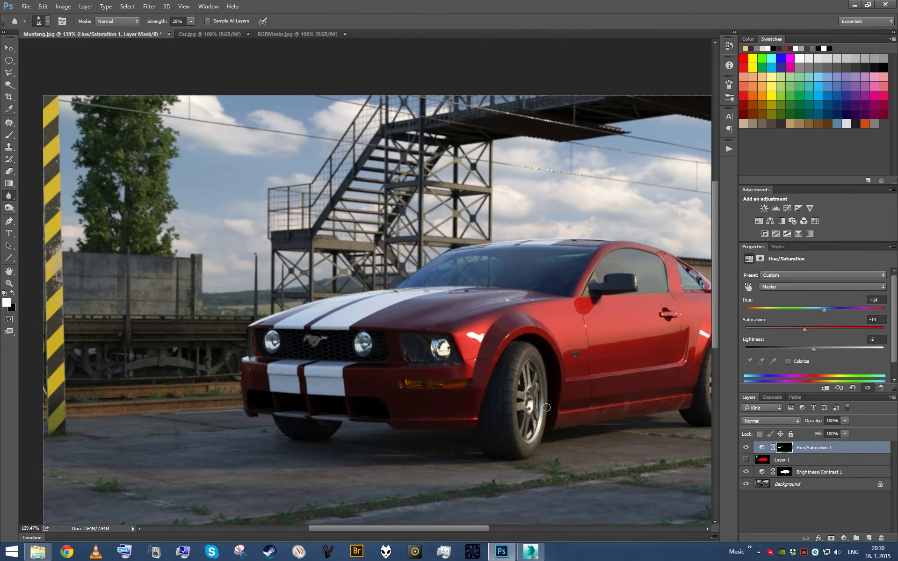
pyautogui.click(531, 552)
# Step: Close the frame buffer and render windows and open the Slate Material Editor
pyautogui.click(501, 552)
pyautogui.click(530, 552)
pyautogui.click(701, 110)
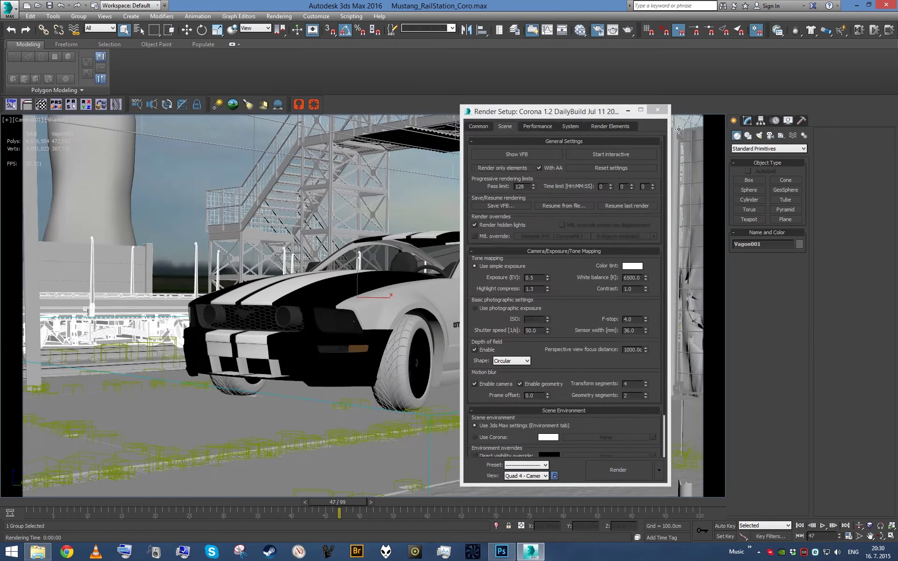
pyautogui.click(662, 109)
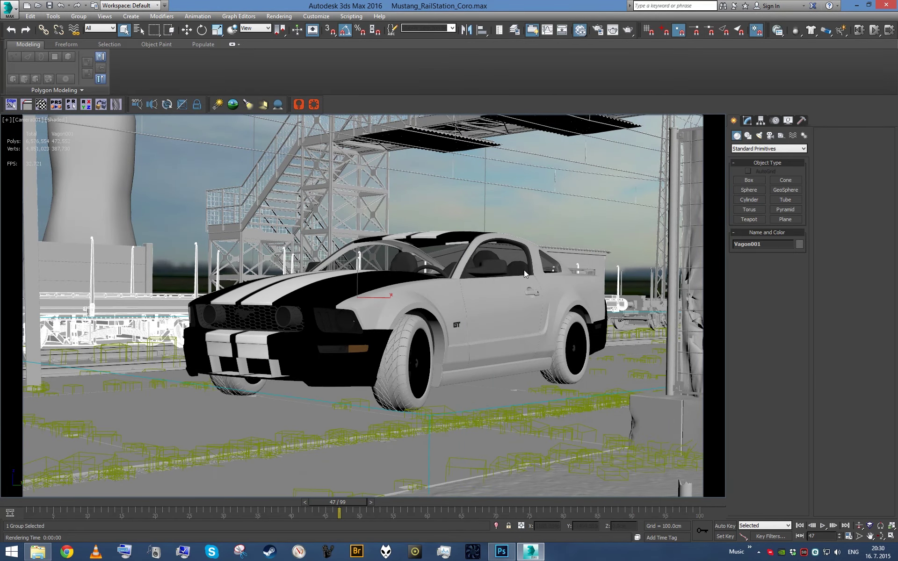
pyautogui.press('m')
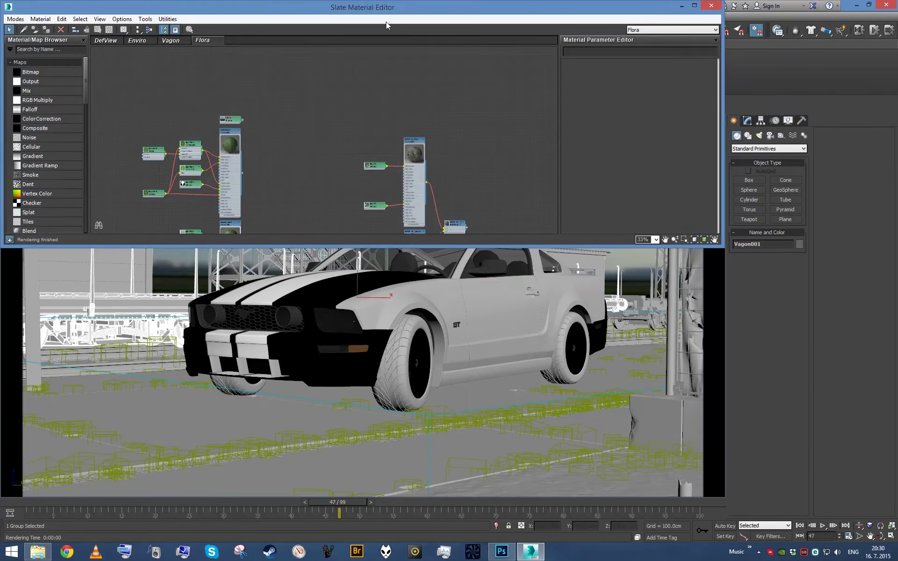
pyautogui.moveTo(400, 17); pyautogui.dragTo(419, 253)
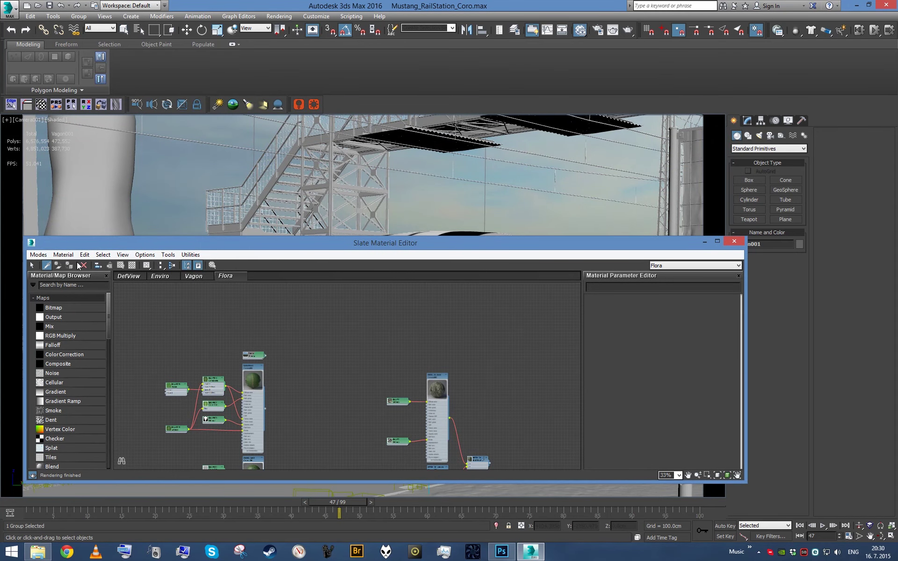
# Step: Pick the stair's material into the node view and select its TrainFrame node
pyautogui.click(351, 117)
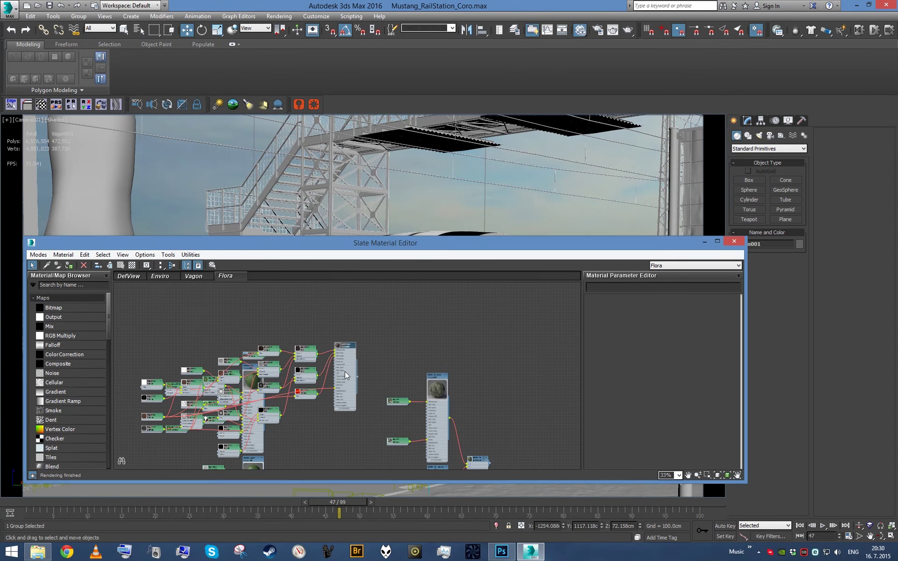
pyautogui.moveTo(364, 307); pyautogui.dragTo(385, 365, button='middle')
pyautogui.scroll(5, 495, 359)
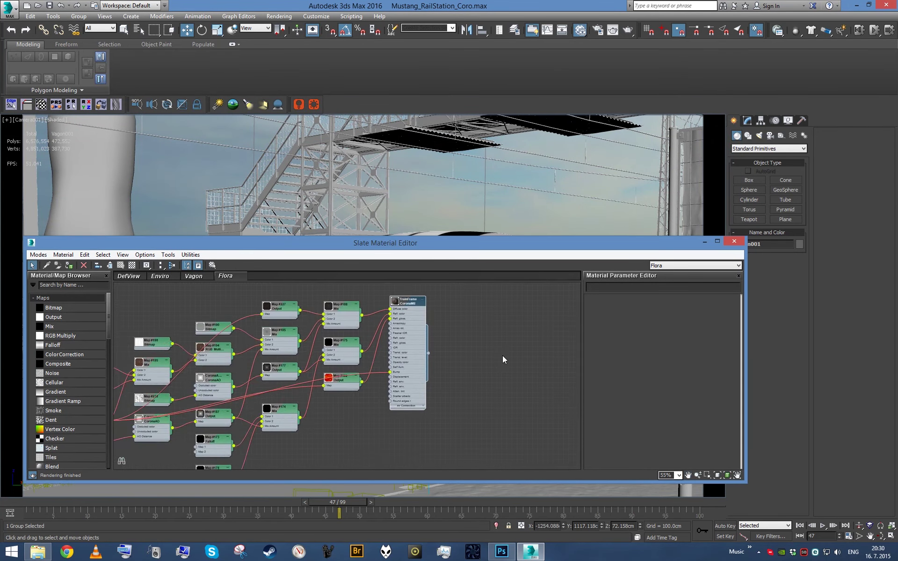
pyautogui.doubleClick(422, 402)
pyautogui.moveTo(422, 402); pyautogui.dragTo(453, 373, button='middle')
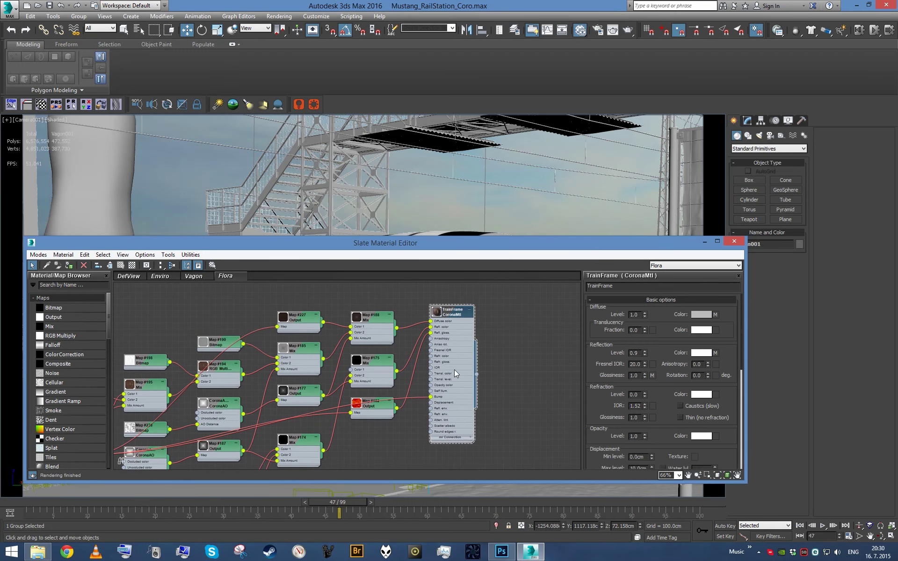
# Step: Set the TrainFrame material's Material ID Channel to 6
pyautogui.click(146, 265)
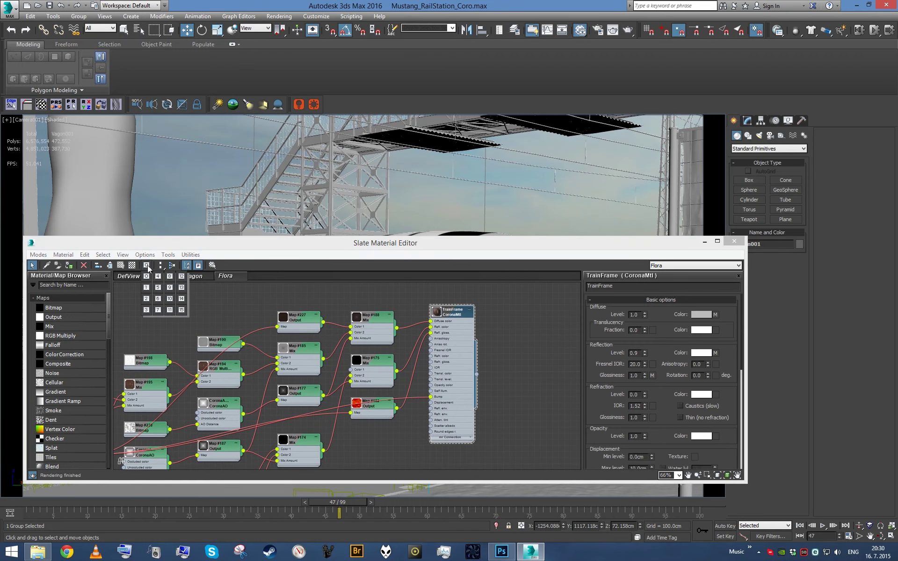
pyautogui.moveTo(148, 267); pyautogui.dragTo(159, 302)
pyautogui.click(158, 299)
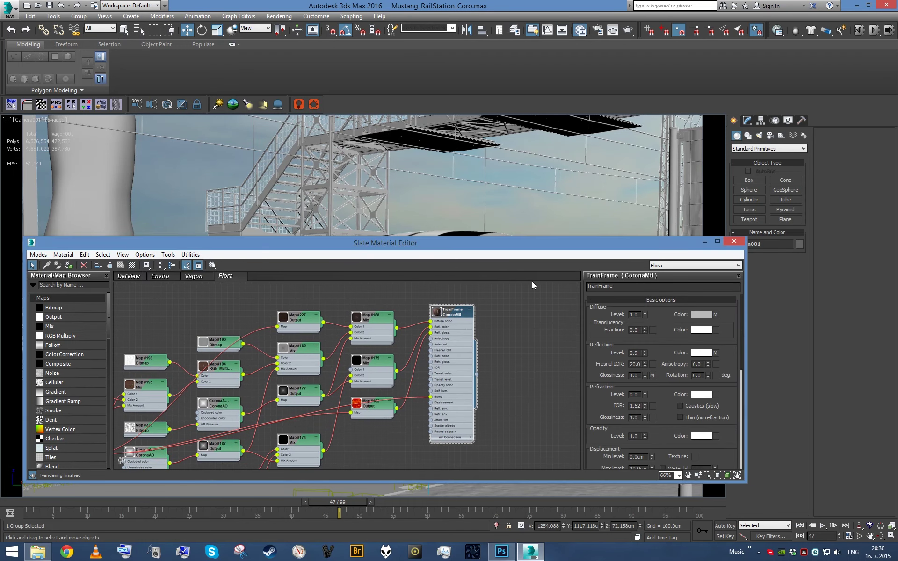
pyautogui.click(734, 241)
pyautogui.click(597, 30)
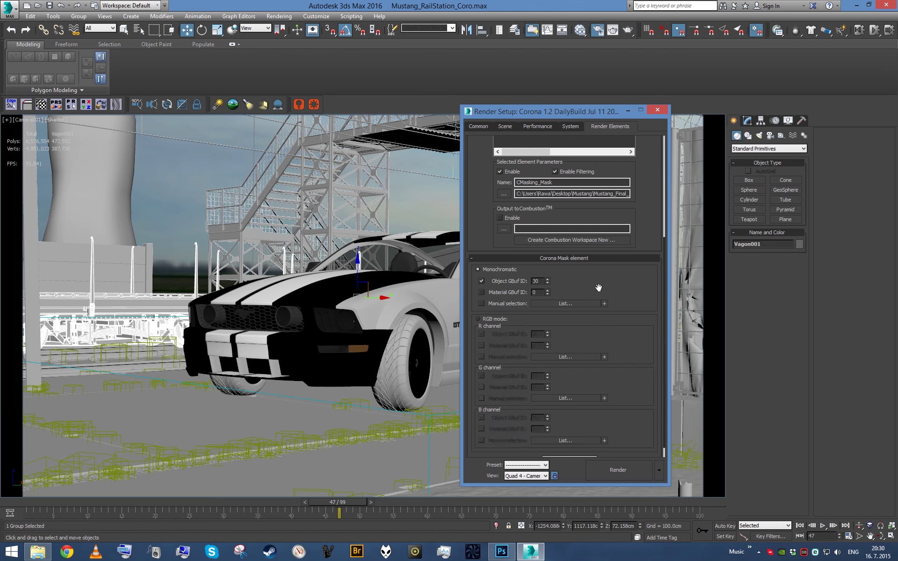
# Step: Switch the Corona Mask element to Material GBuf ID, run an elements-only render, then cancel it
pyautogui.click(481, 291)
pyautogui.doubleClick(534, 292)
pyautogui.click(504, 126)
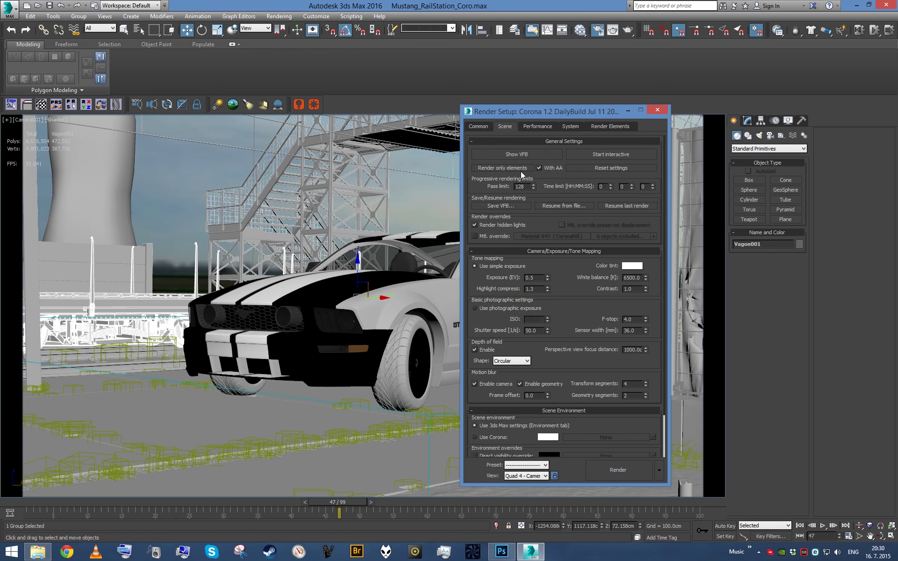
pyautogui.click(520, 170)
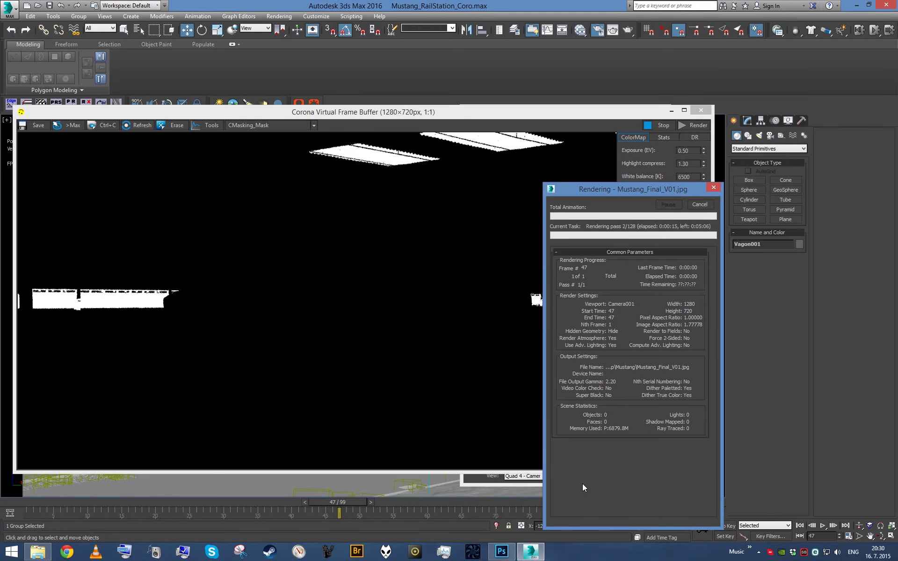
pyautogui.click(696, 205)
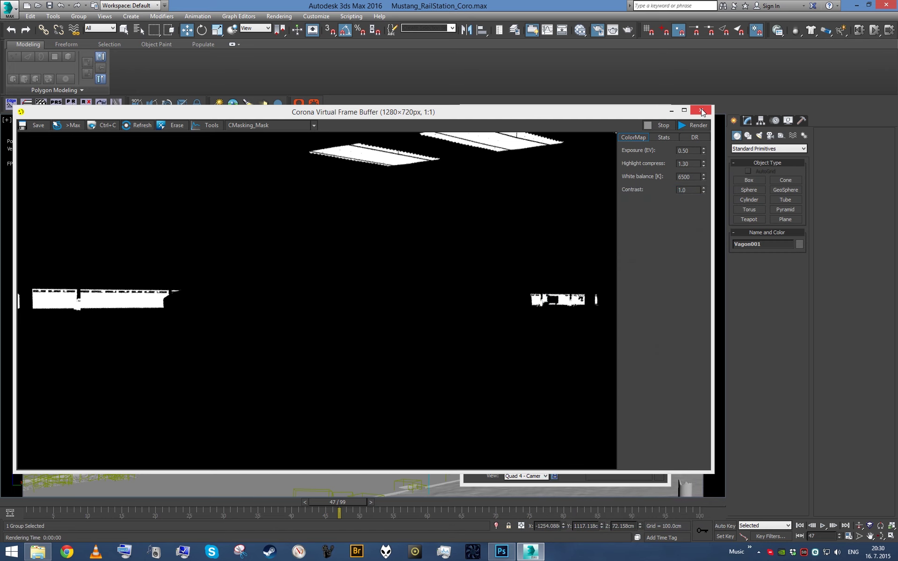
pyautogui.click(698, 106)
# Step: Load the stair's BridgeMetal material into Slate and set its Material ID Channel to 6
pyautogui.press('m')
pyautogui.hotkey('ctrl', 'a')
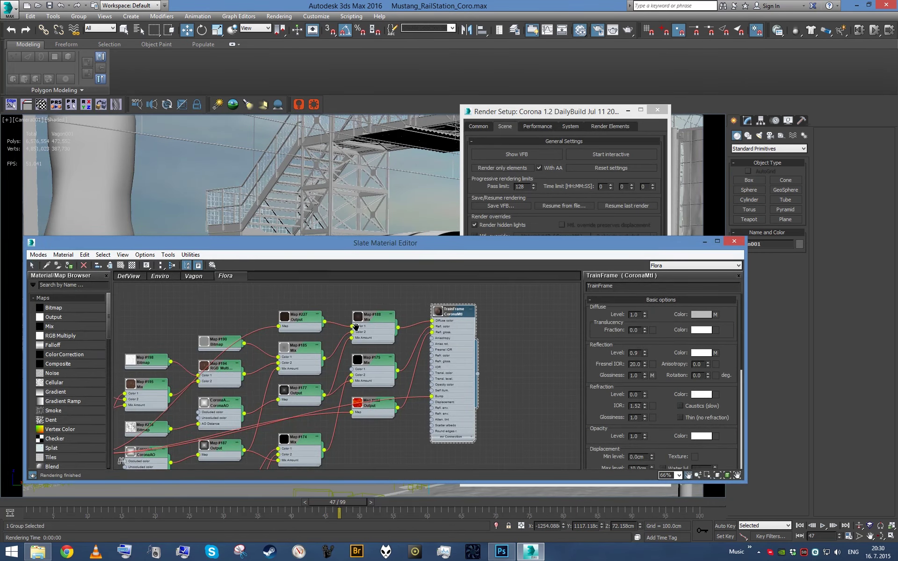
pyautogui.press('Delete')
pyautogui.click(46, 265)
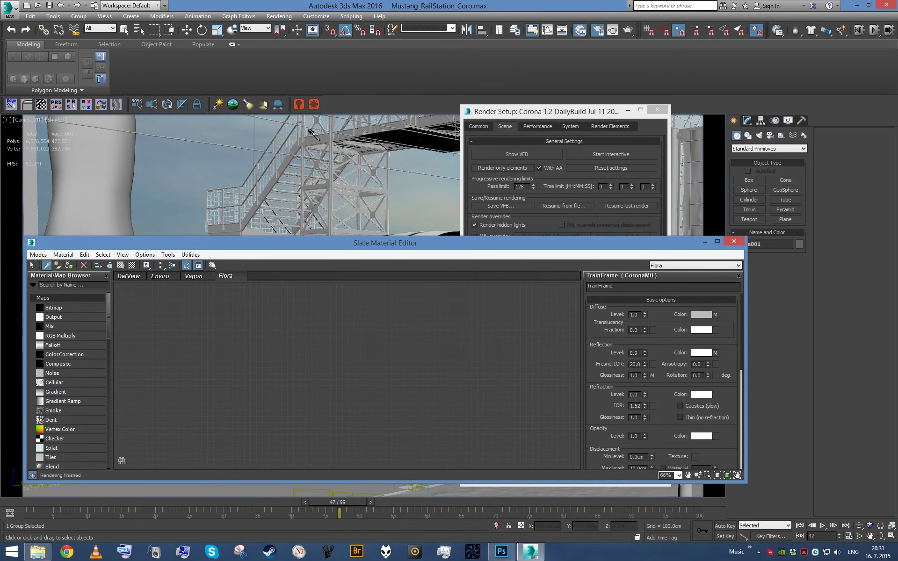
pyautogui.click(314, 134)
pyautogui.doubleClick(390, 333)
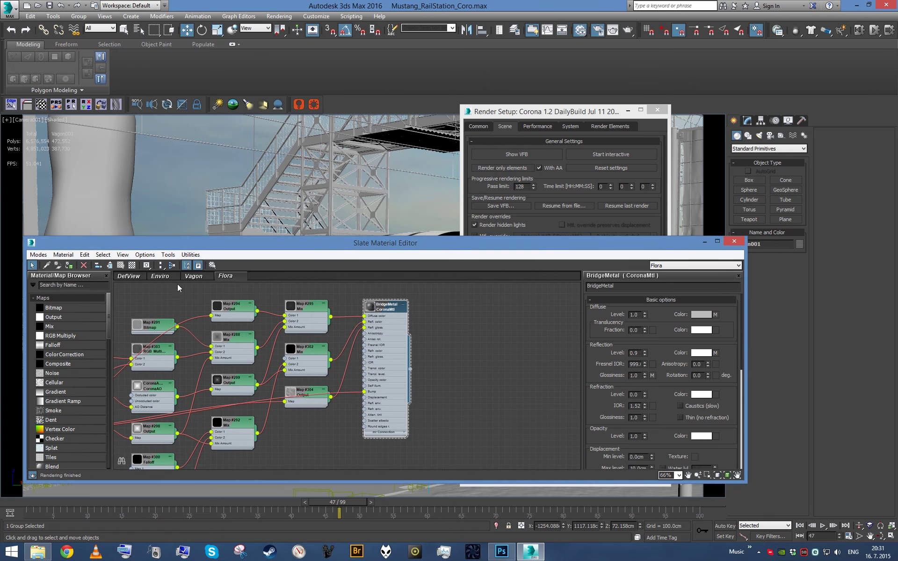
pyautogui.click(146, 265)
pyautogui.click(158, 298)
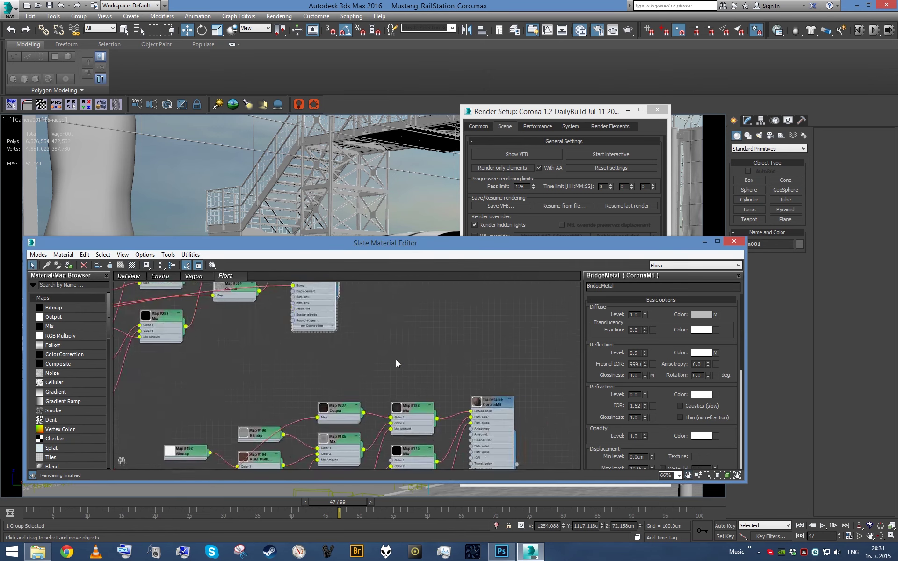
# Step: Check TrainFrame's effects channel and re-render the mask pass
pyautogui.doubleClick(438, 365)
pyautogui.click(152, 268)
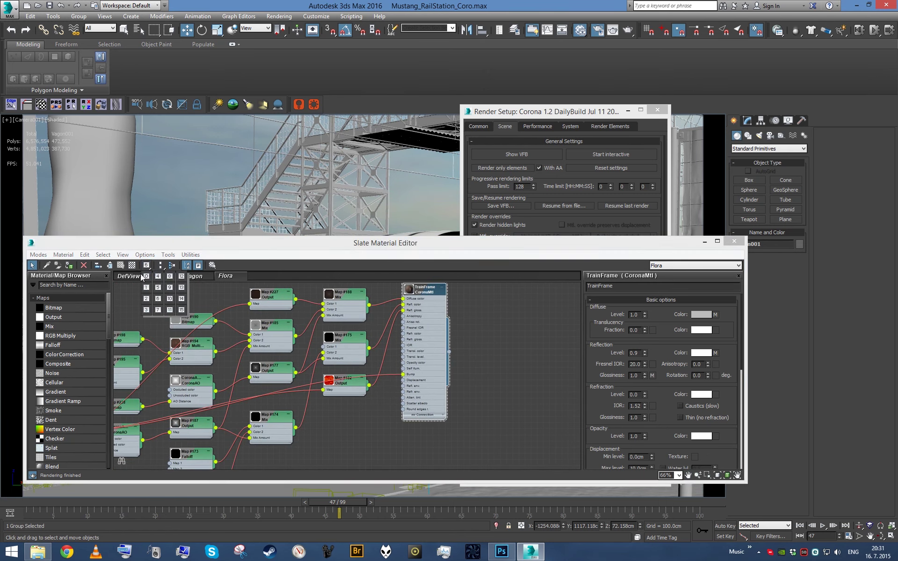
pyautogui.click(571, 117)
pyautogui.click(666, 474)
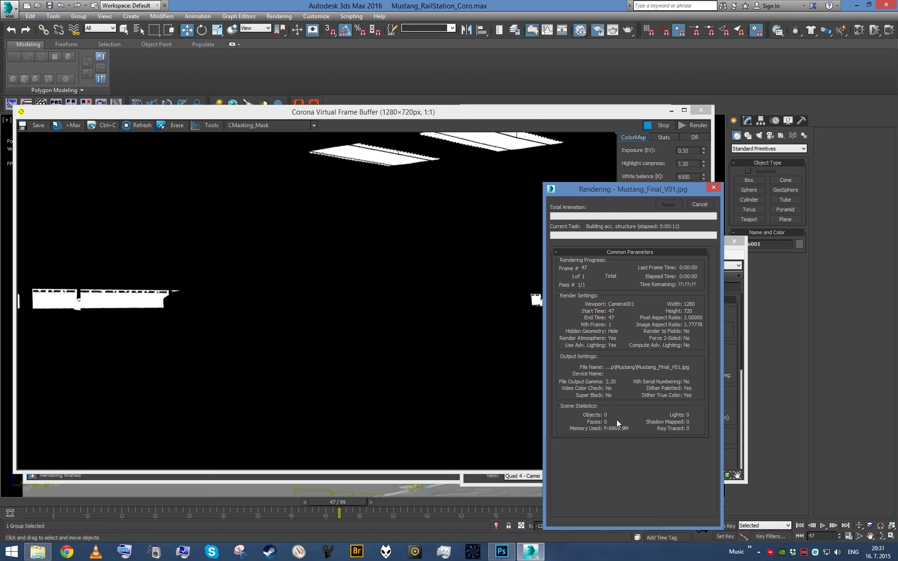
pyautogui.click(468, 350)
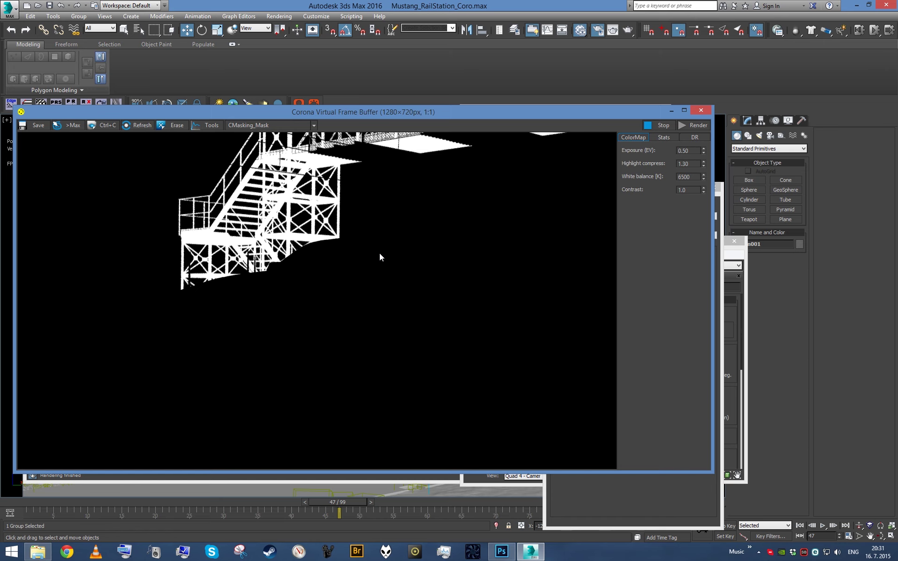
# Step: Stop the stair mask render, save it as BridgeMetal.jpg, and drag the mask into Photoshop
pyautogui.click(658, 124)
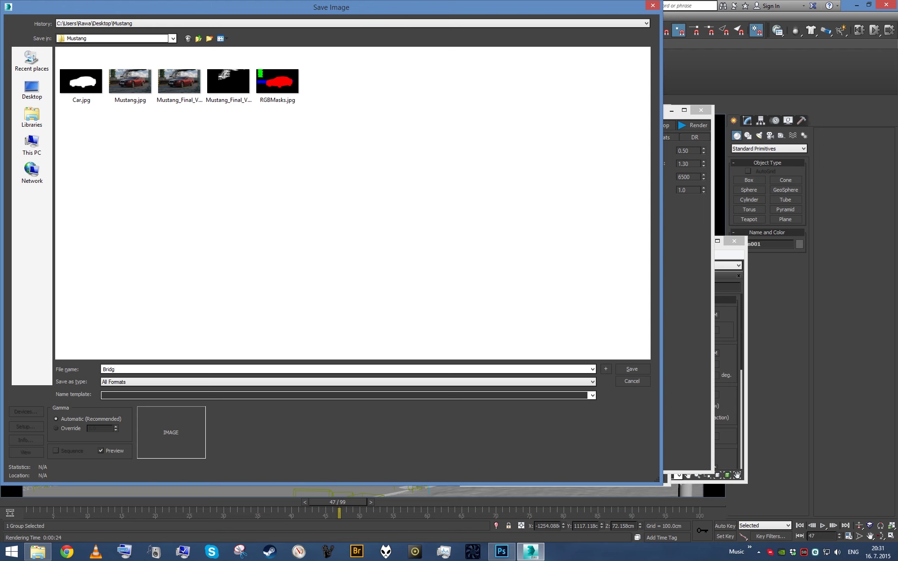
pyautogui.click(130, 382)
pyautogui.click(140, 430)
pyautogui.press('Return')
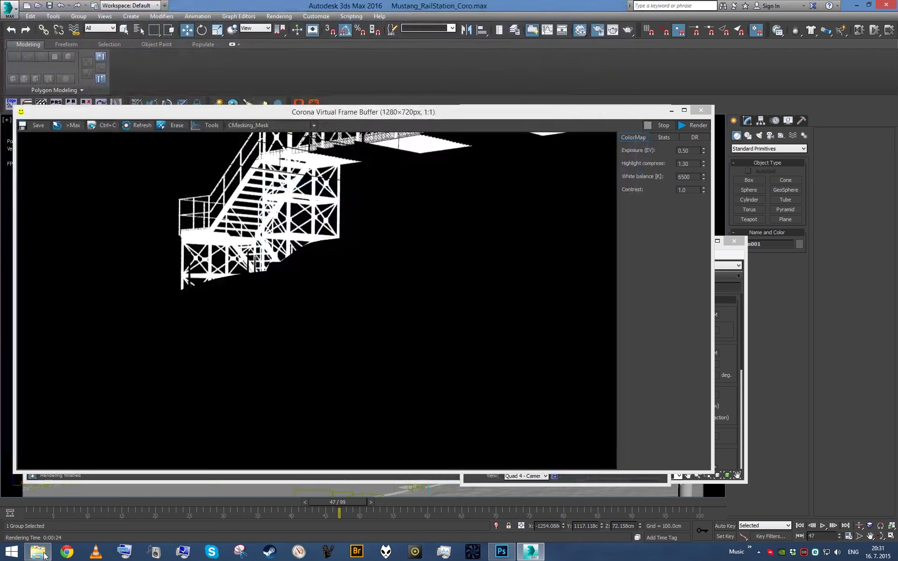
pyautogui.click(45, 554)
pyautogui.moveTo(394, 168); pyautogui.dragTo(401, 35)
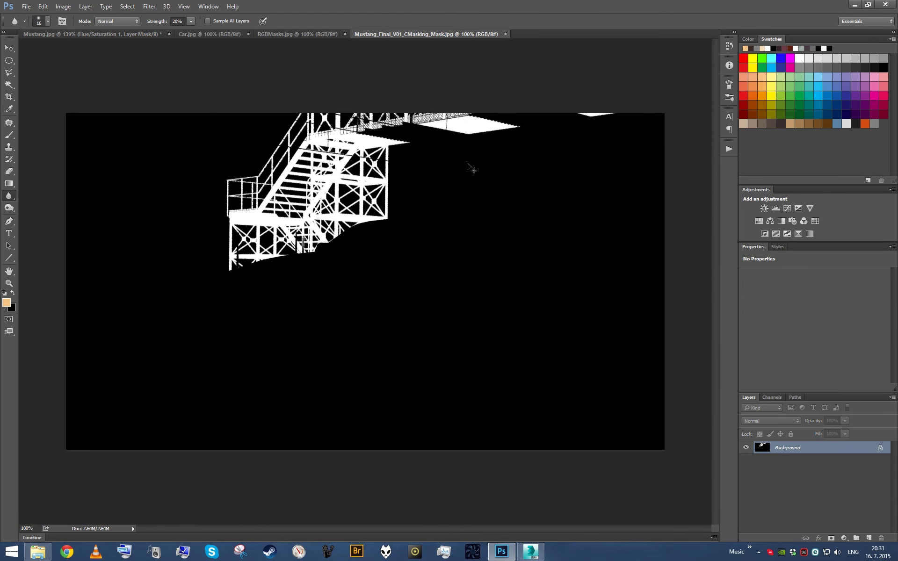
# Step: Paste the stair mask into a new Alpha 2 channel in Mustang.jpg and load it as a selection
pyautogui.click(89, 35)
pyautogui.click(772, 398)
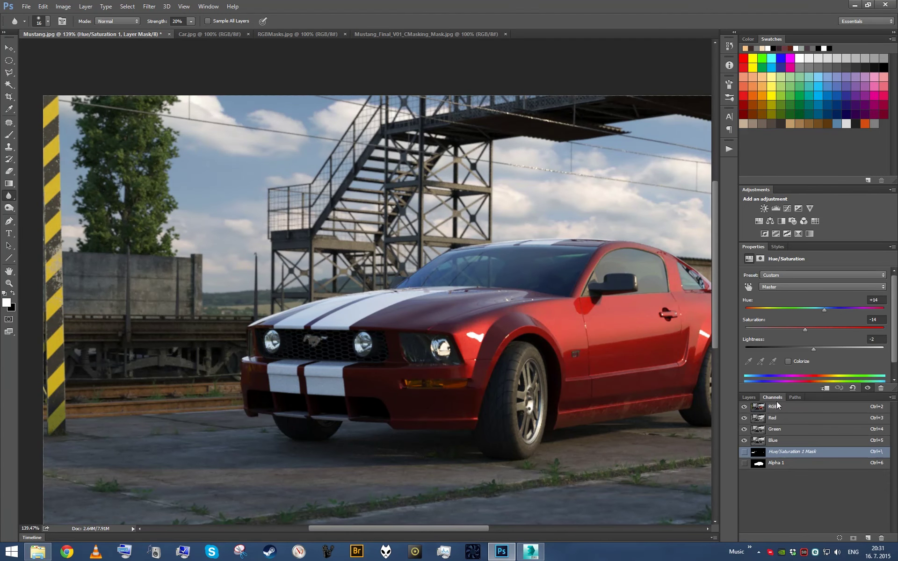
pyautogui.click(867, 538)
pyautogui.hotkey('ctrl', 'v')
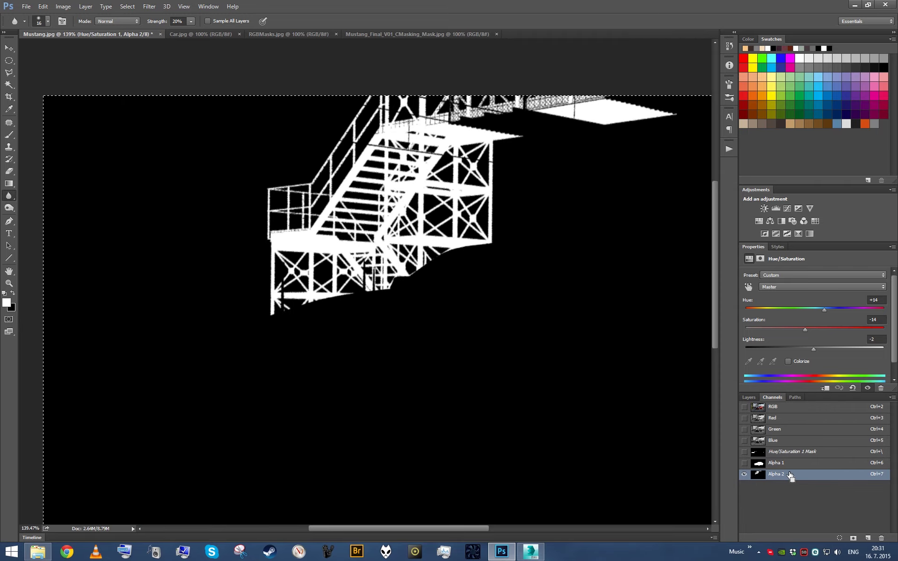
pyautogui.keyDown('ctrl'); pyautogui.click(757, 474); pyautogui.keyUp('ctrl')
pyautogui.click(749, 397)
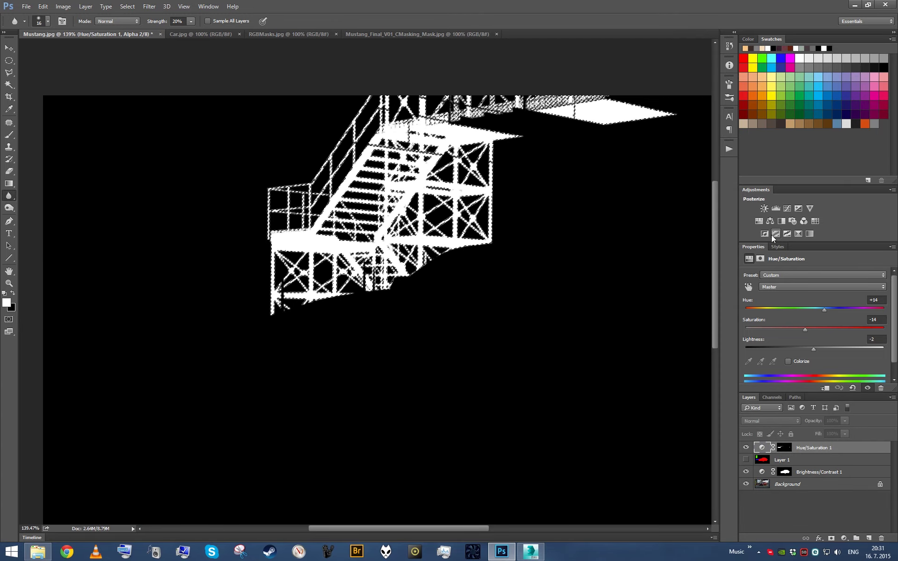
# Step: Add a stair-masked Curves 1 layer and drag an S-curve to boost the metal's contrast
pyautogui.click(788, 208)
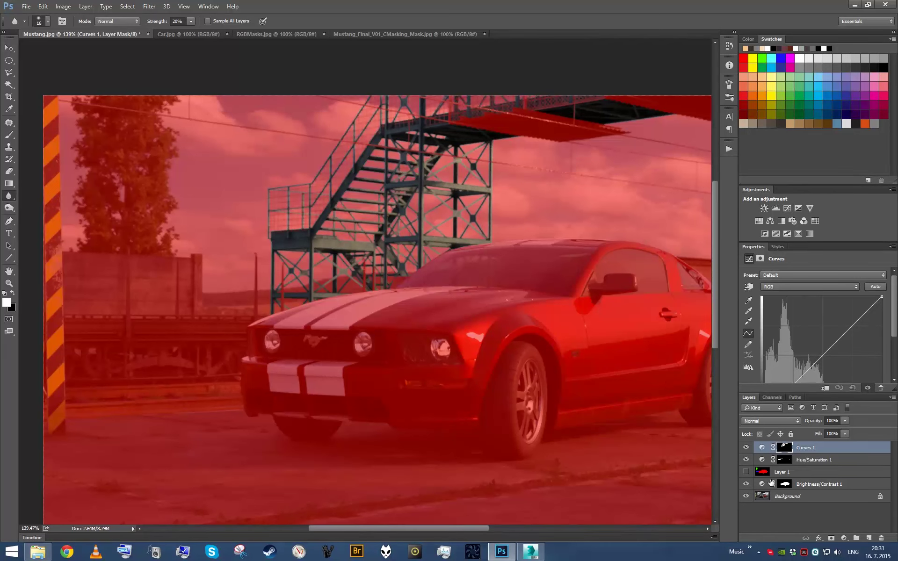
pyautogui.click(770, 398)
pyautogui.press('\\')
pyautogui.moveTo(647, 296); pyautogui.dragTo(557, 376)
pyautogui.keyDown('alt'); pyautogui.scroll(-2, 558, 376); pyautogui.keyUp('alt')
pyautogui.scroll(-1, 892, 317)
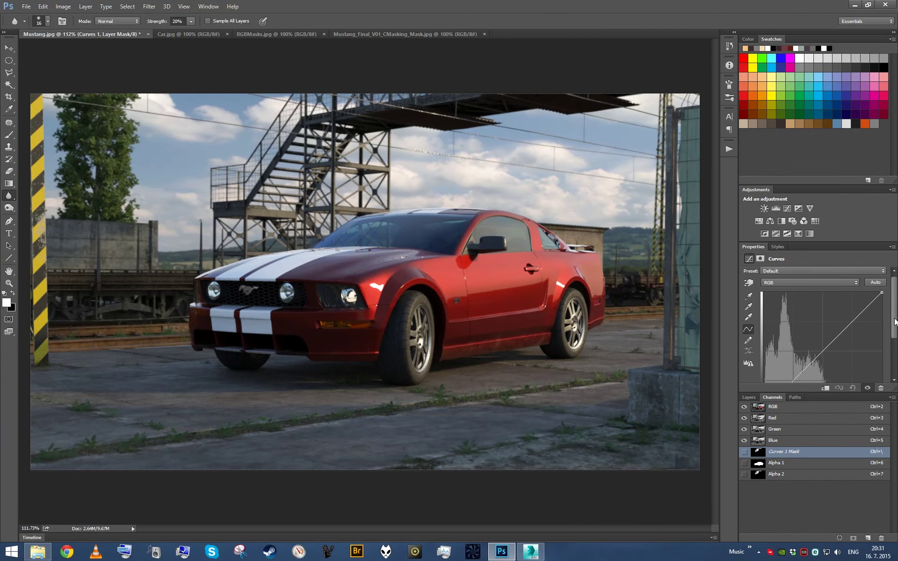
pyautogui.moveTo(823, 336); pyautogui.dragTo(827, 300)
pyautogui.scroll(-1, 894, 334)
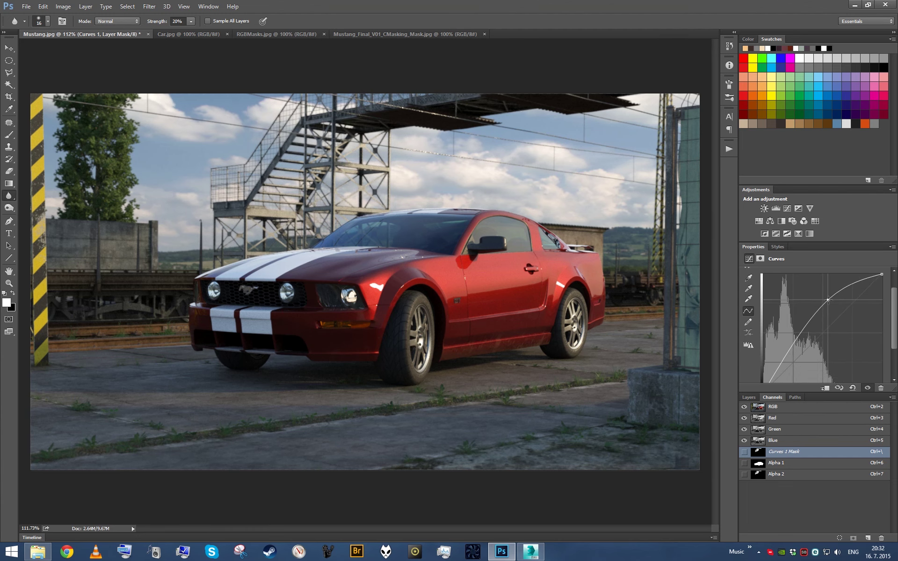
pyautogui.moveTo(792, 351); pyautogui.dragTo(792, 356)
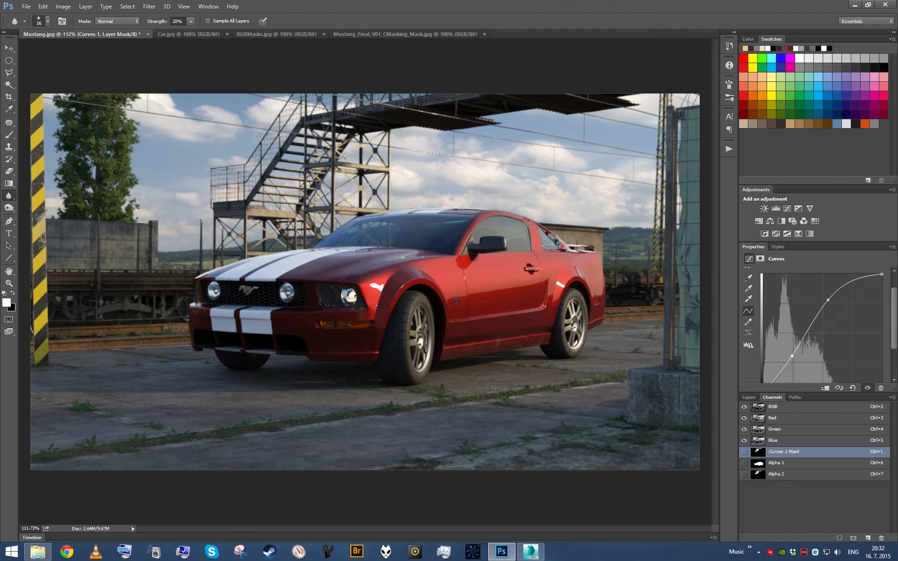